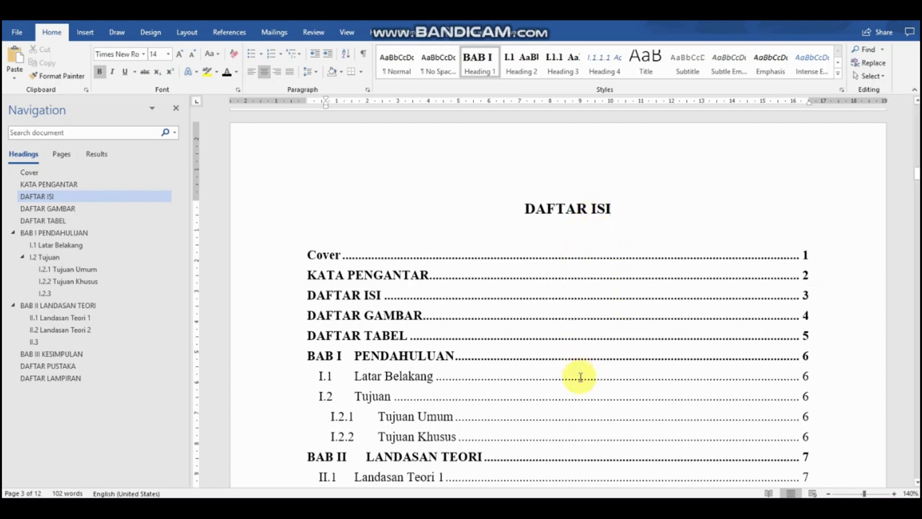
Scroll past the completed DAFTAR ISI table of contents to the BAB I PENDAHULUAN page.
{"action": "scroll", "coordinate": [822, 257], "scroll_direction": "down", "scroll_amount": 2}
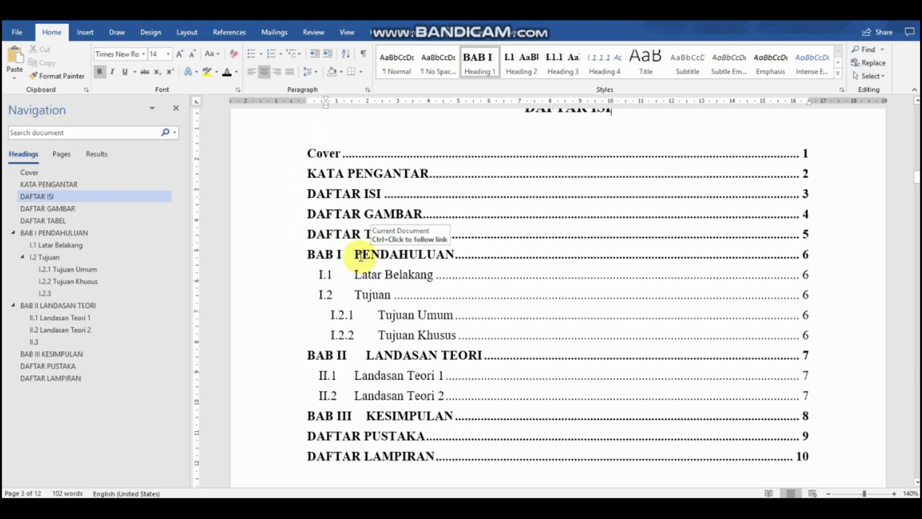
{"action": "scroll", "coordinate": [361, 257], "scroll_direction": "down", "scroll_amount": 5}
{"action": "scroll", "coordinate": [361, 256], "scroll_direction": "down", "scroll_amount": 5}
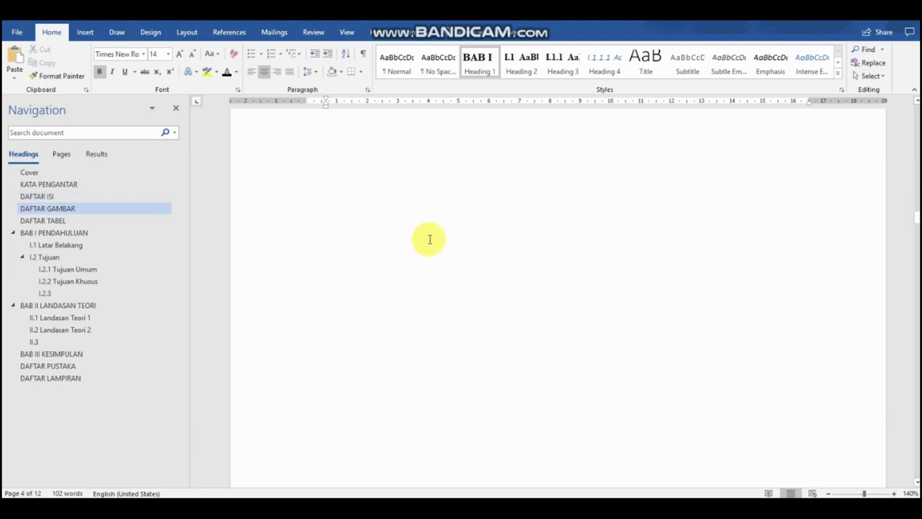
{"action": "scroll", "coordinate": [429, 239], "scroll_direction": "down", "scroll_amount": 5}
{"action": "scroll", "coordinate": [429, 239], "scroll_direction": "down", "scroll_amount": 5}
{"action": "scroll", "coordinate": [429, 239], "scroll_direction": "up", "scroll_amount": 3}
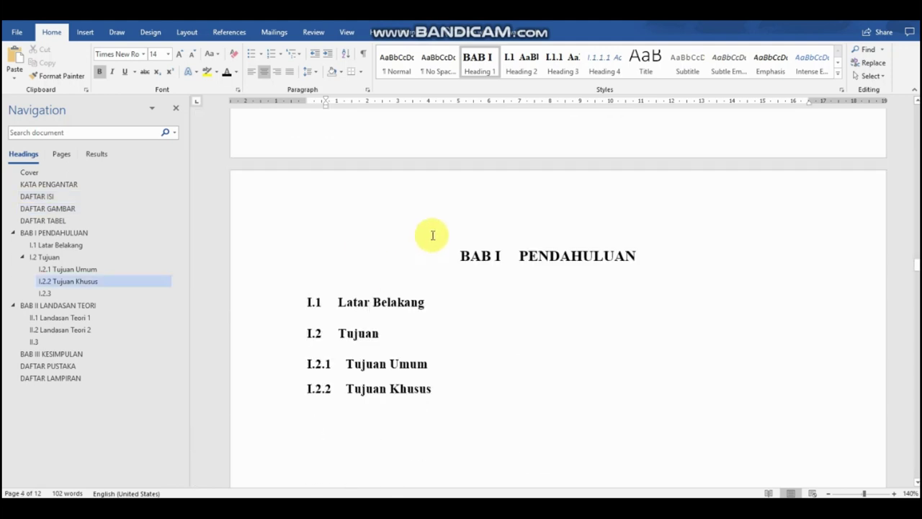
{"action": "double_click", "coordinate": [554, 215]}
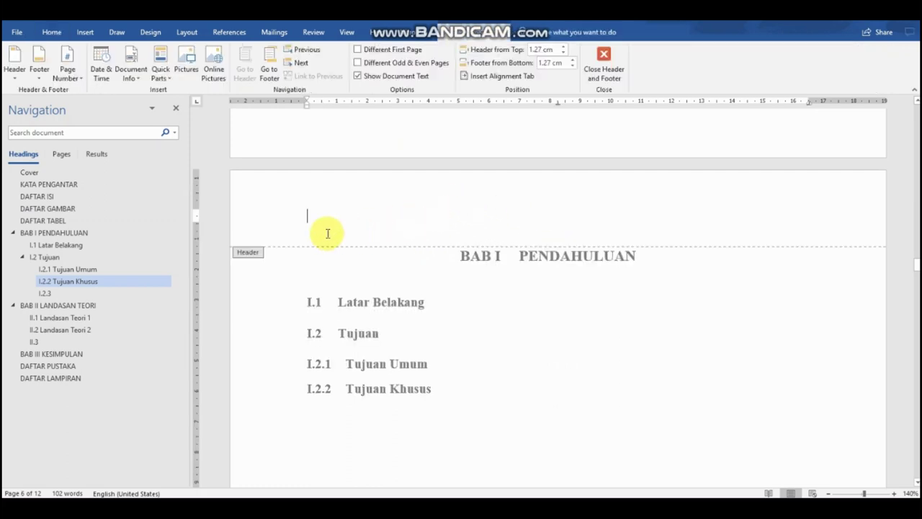
{"action": "scroll", "coordinate": [562, 309], "scroll_direction": "down", "scroll_amount": 5}
{"action": "scroll", "coordinate": [512, 302], "scroll_direction": "down", "scroll_amount": 5}
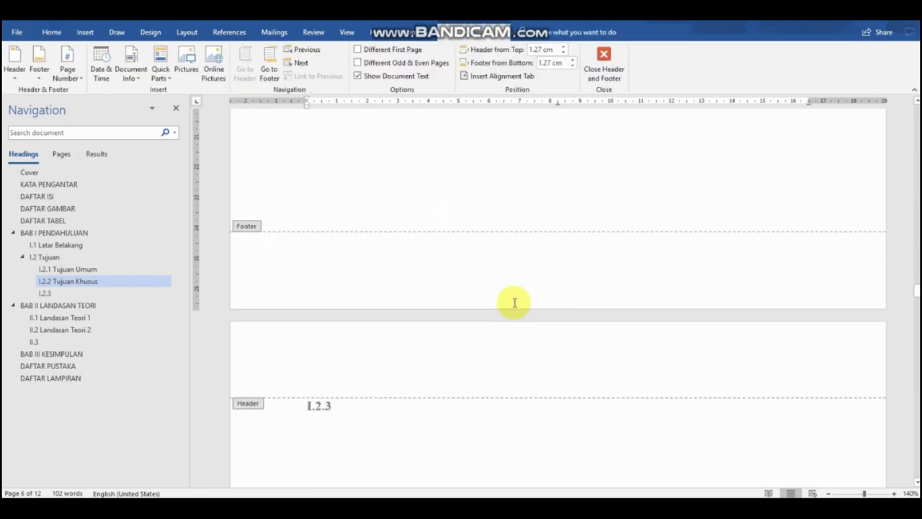
{"action": "scroll", "coordinate": [582, 295], "scroll_direction": "up", "scroll_amount": 2}
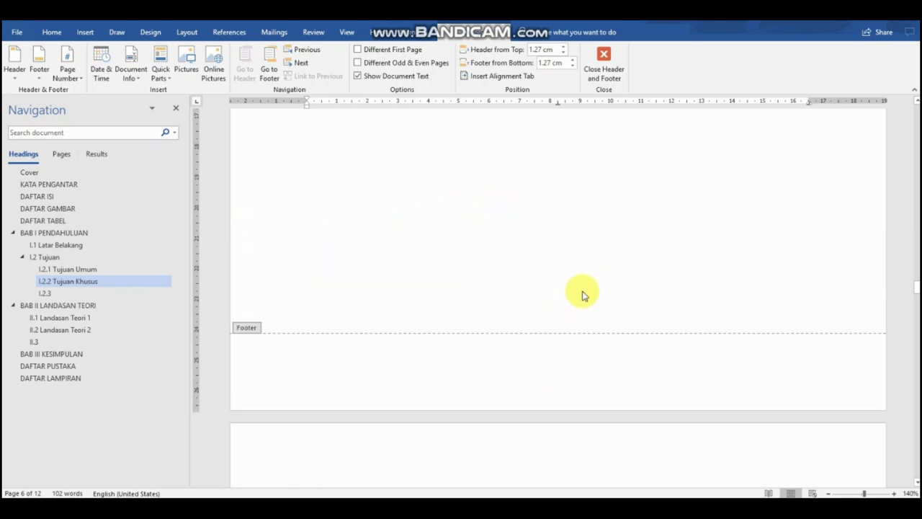
{"action": "scroll", "coordinate": [582, 295], "scroll_direction": "up", "scroll_amount": 6}
{"action": "scroll", "coordinate": [583, 295], "scroll_direction": "up", "scroll_amount": 2}
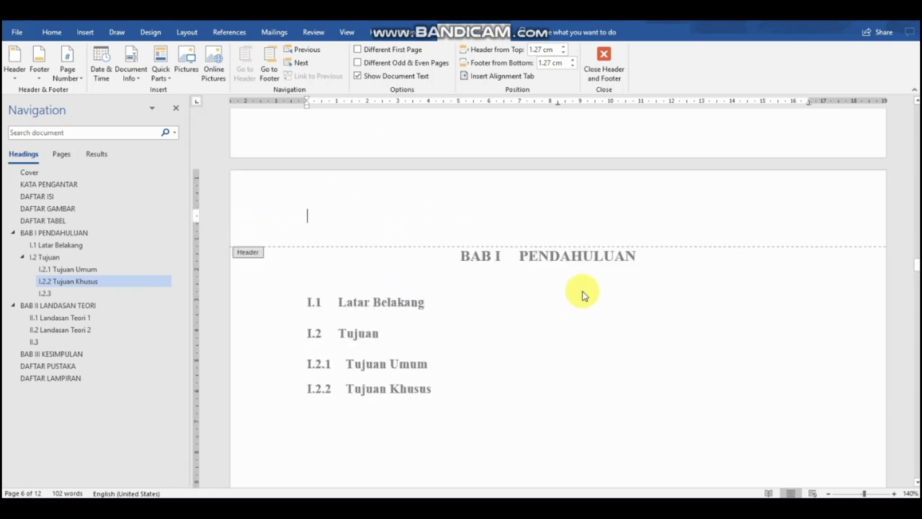
{"action": "double_click", "coordinate": [518, 253]}
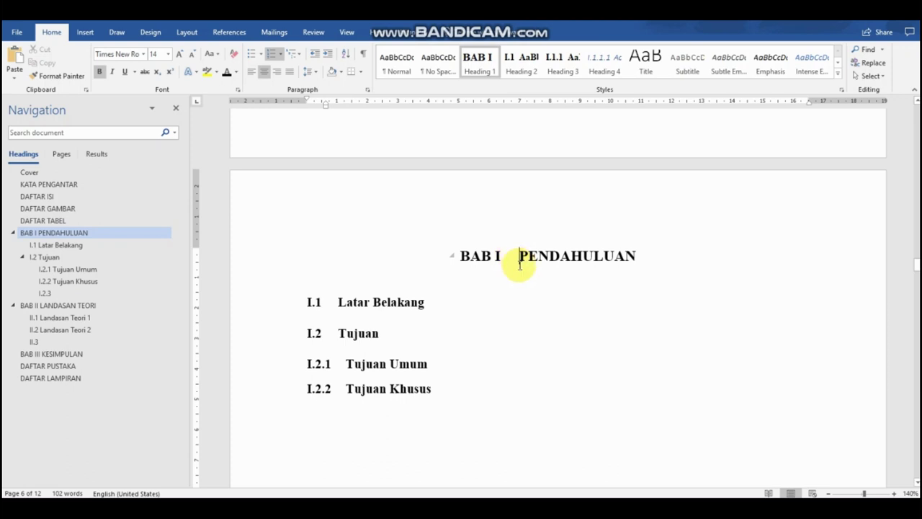
Insert a Next Page section break before the BAB I PENDAHULUAN heading.
{"action": "left_click", "coordinate": [179, 34]}
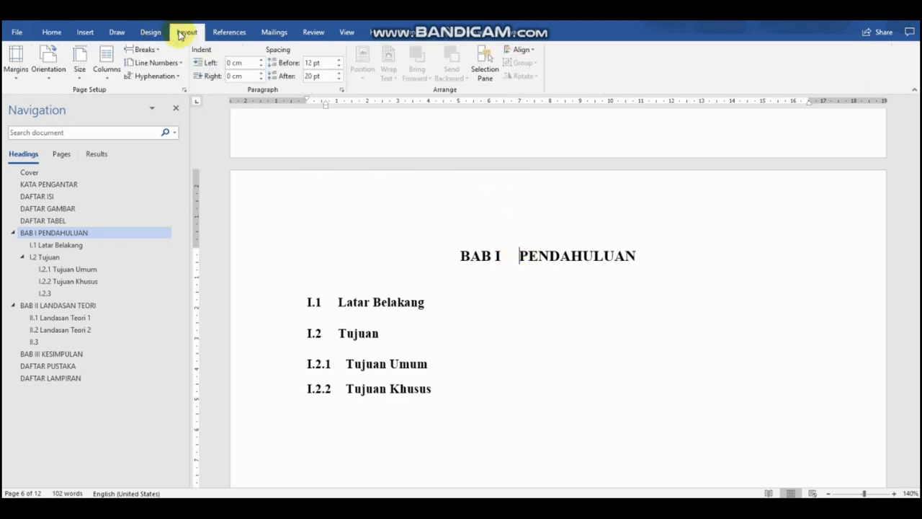
{"action": "left_click", "coordinate": [143, 49]}
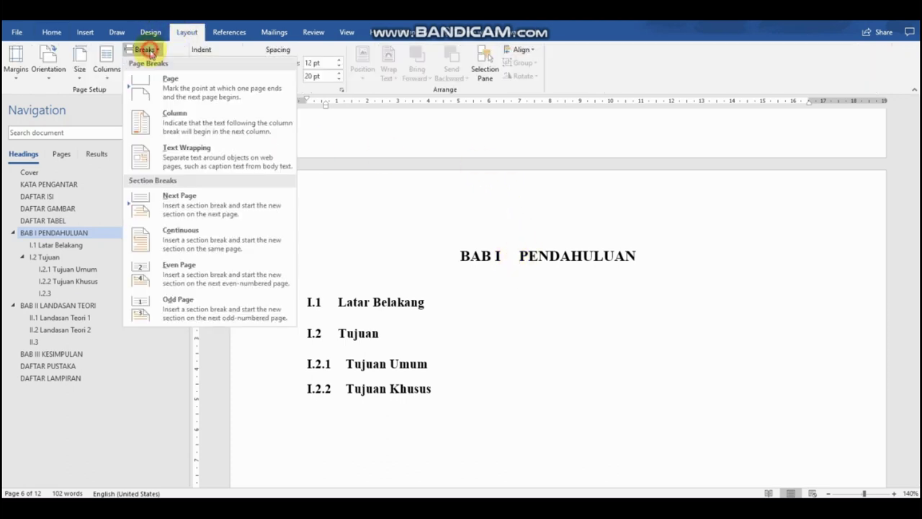
{"action": "left_click", "coordinate": [178, 202]}
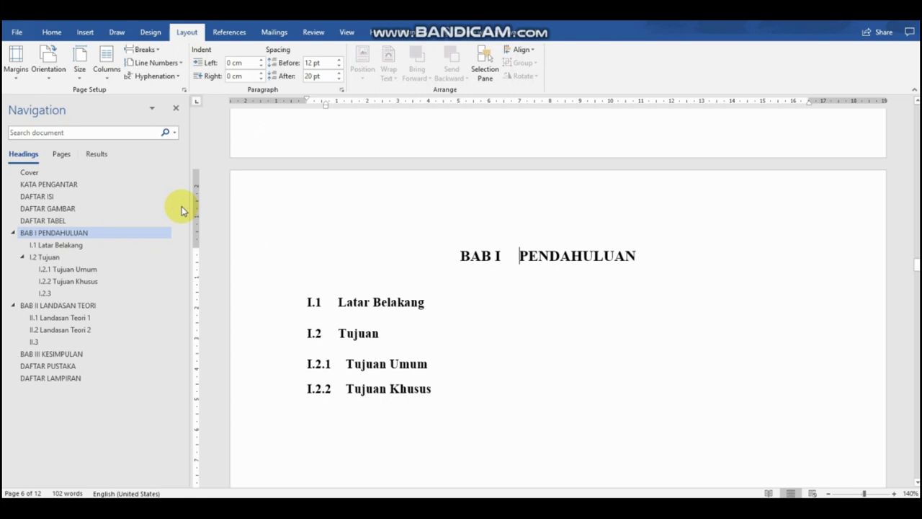
Check the header shows BAB I in Section 2, then close header editing.
{"action": "double_click", "coordinate": [532, 207]}
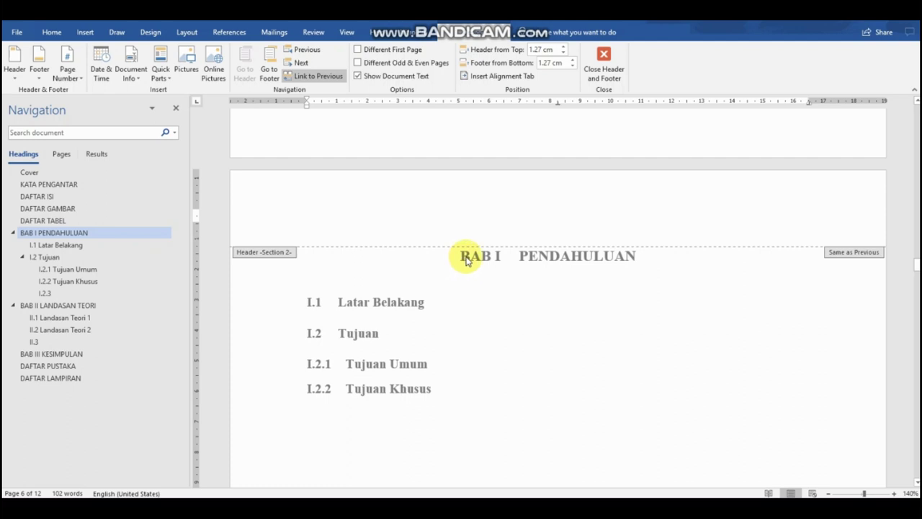
{"action": "scroll", "coordinate": [465, 260], "scroll_direction": "up", "scroll_amount": 3}
{"action": "scroll", "coordinate": [461, 259], "scroll_direction": "up", "scroll_amount": 5}
{"action": "scroll", "coordinate": [461, 258], "scroll_direction": "up", "scroll_amount": 3}
{"action": "scroll", "coordinate": [458, 256], "scroll_direction": "up", "scroll_amount": 5}
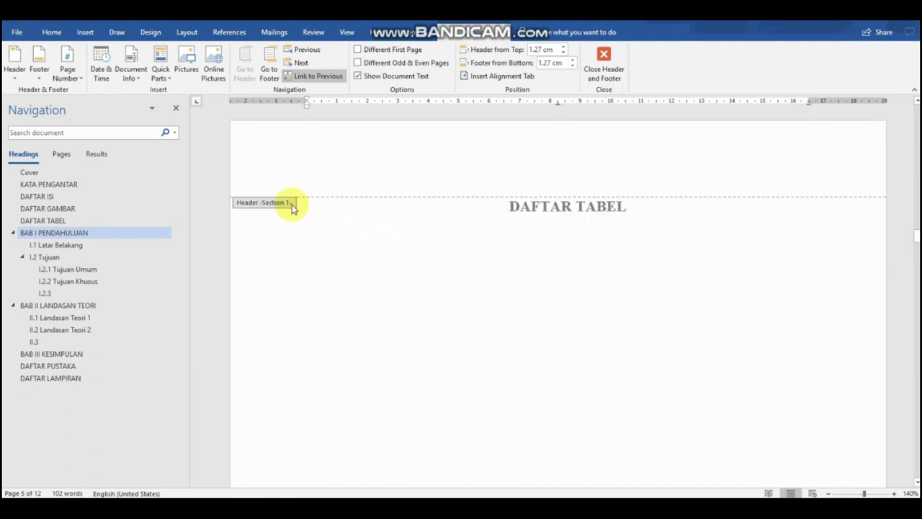
{"action": "scroll", "coordinate": [292, 209], "scroll_direction": "down", "scroll_amount": 5}
{"action": "scroll", "coordinate": [279, 279], "scroll_direction": "down", "scroll_amount": 5}
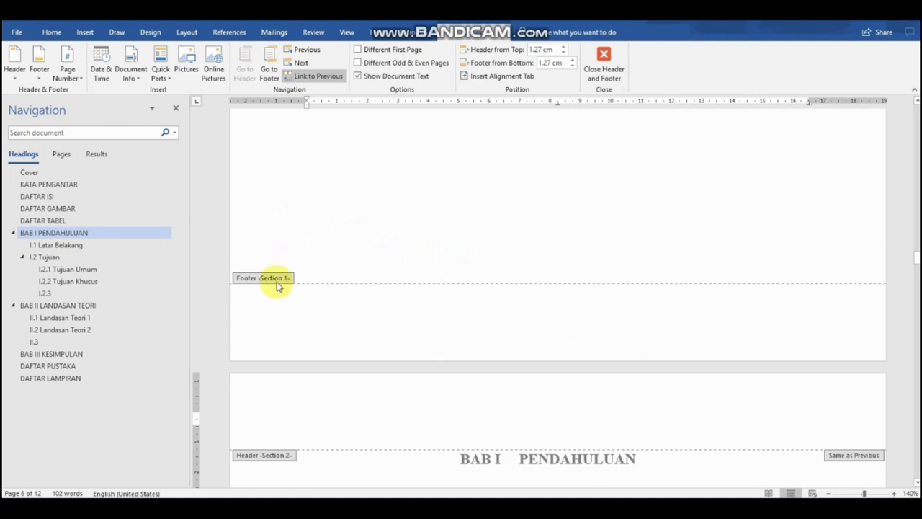
{"action": "scroll", "coordinate": [514, 376], "scroll_direction": "down", "scroll_amount": 3}
{"action": "scroll", "coordinate": [516, 378], "scroll_direction": "down", "scroll_amount": 3}
{"action": "scroll", "coordinate": [515, 378], "scroll_direction": "down", "scroll_amount": 3}
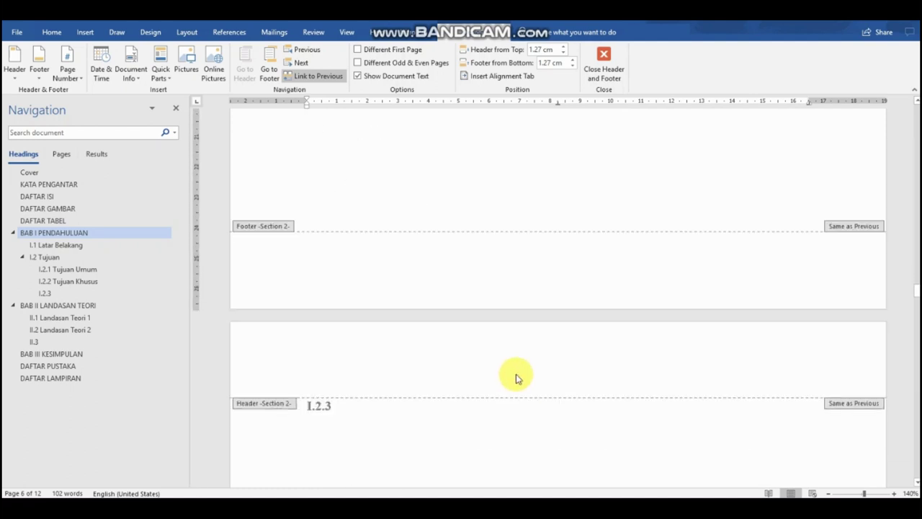
{"action": "scroll", "coordinate": [516, 378], "scroll_direction": "down", "scroll_amount": 3}
{"action": "scroll", "coordinate": [516, 378], "scroll_direction": "down", "scroll_amount": 3}
{"action": "scroll", "coordinate": [515, 375], "scroll_direction": "down", "scroll_amount": 3}
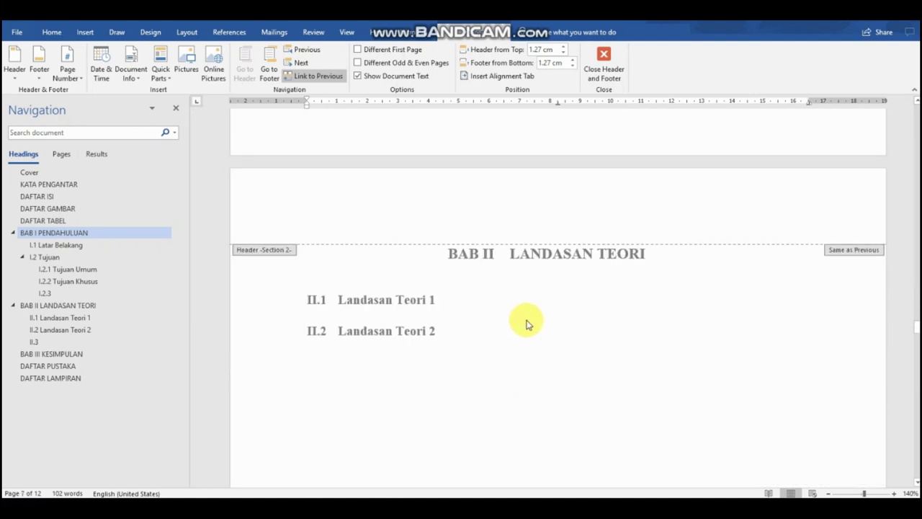
{"action": "double_click", "coordinate": [510, 258]}
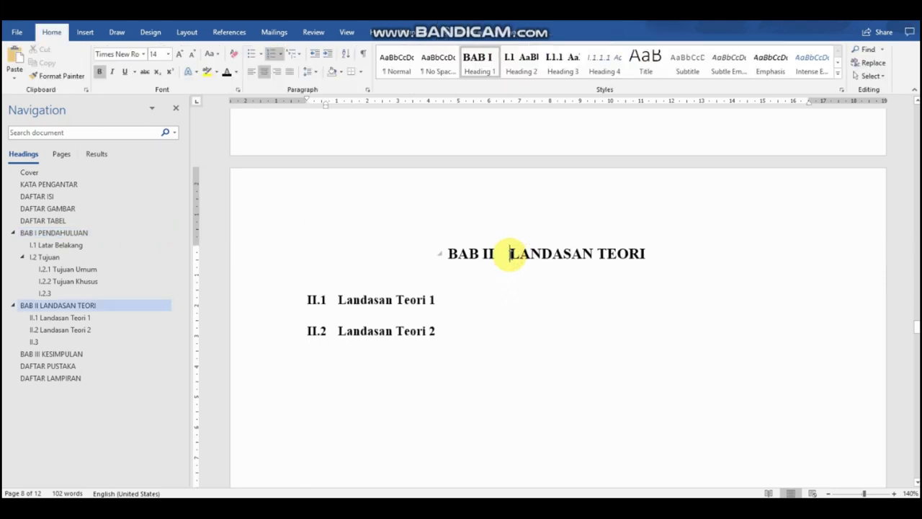
Insert a Next Page section break before BAB II LANDASAN TEORI and verify its header section.
{"action": "left_click", "coordinate": [185, 33]}
{"action": "left_click", "coordinate": [146, 49]}
{"action": "left_click", "coordinate": [185, 209]}
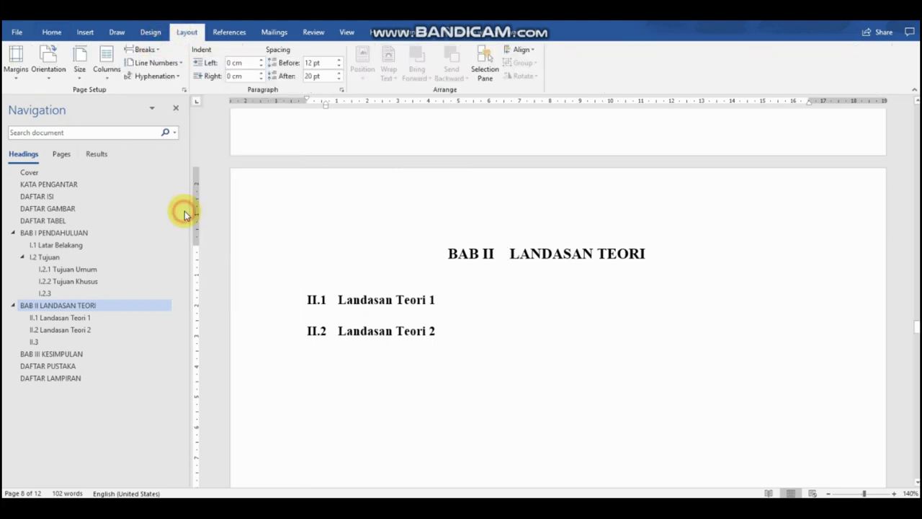
{"action": "double_click", "coordinate": [527, 203]}
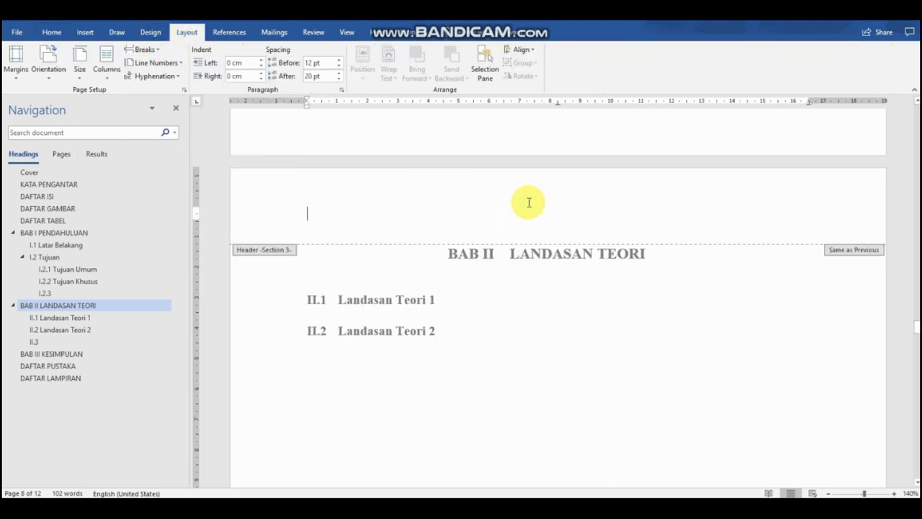
{"action": "scroll", "coordinate": [548, 363], "scroll_direction": "down", "scroll_amount": 10}
{"action": "scroll", "coordinate": [547, 363], "scroll_direction": "down", "scroll_amount": 8}
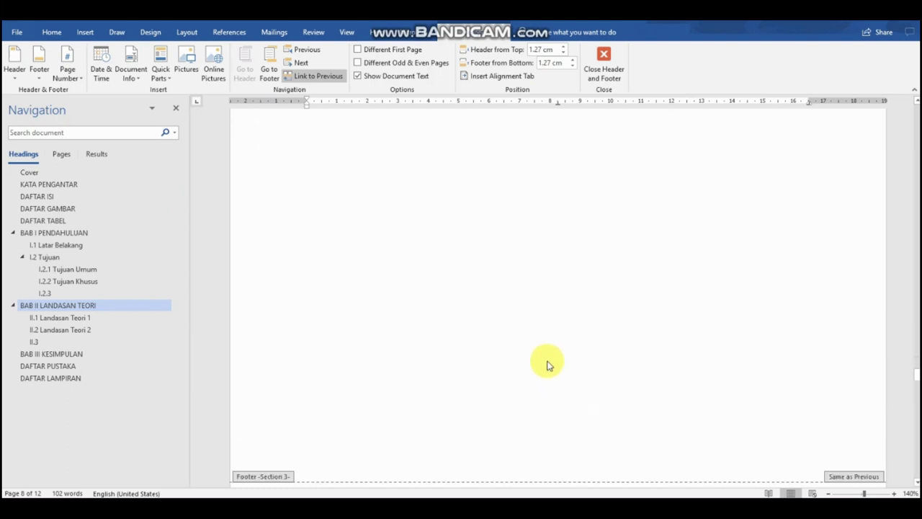
{"action": "scroll", "coordinate": [548, 364], "scroll_direction": "up", "scroll_amount": 5}
{"action": "scroll", "coordinate": [548, 364], "scroll_direction": "up", "scroll_amount": 3}
{"action": "double_click", "coordinate": [525, 351]}
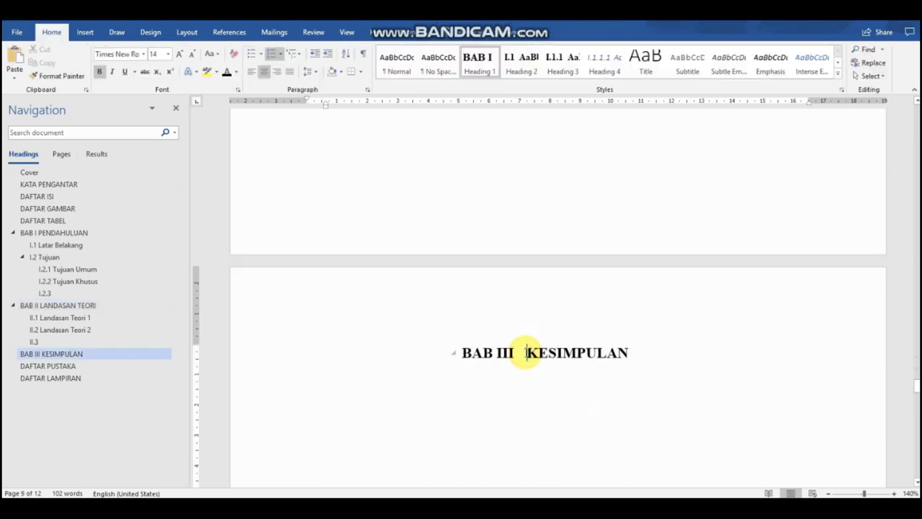
Insert a Next Page section break before BAB III KESIMPULAN, confirming it becomes Section 4.
{"action": "left_click", "coordinate": [186, 31]}
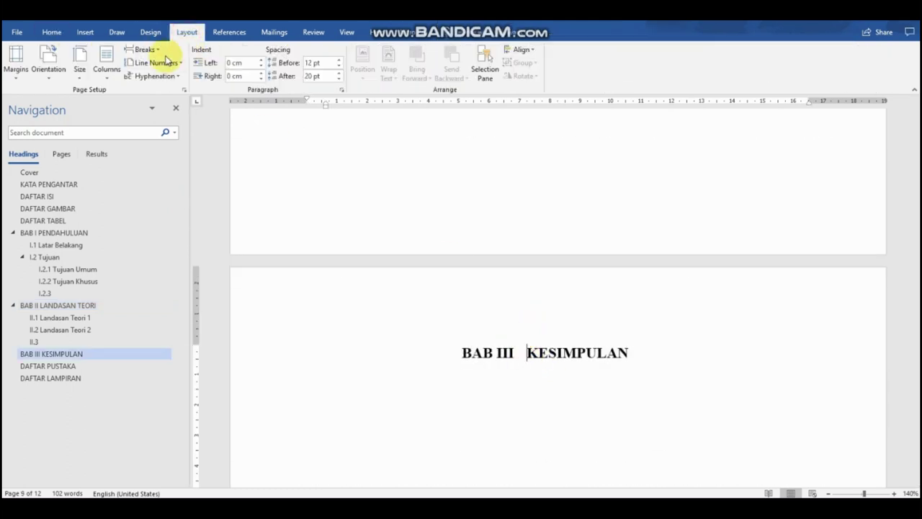
{"action": "left_click", "coordinate": [148, 49]}
{"action": "left_click", "coordinate": [184, 208]}
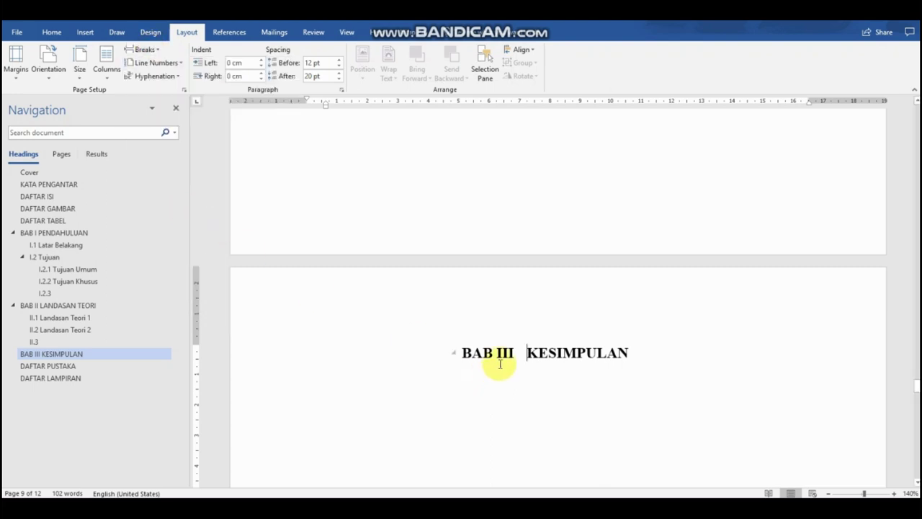
{"action": "left_click", "coordinate": [485, 314]}
{"action": "left_click", "coordinate": [484, 314]}
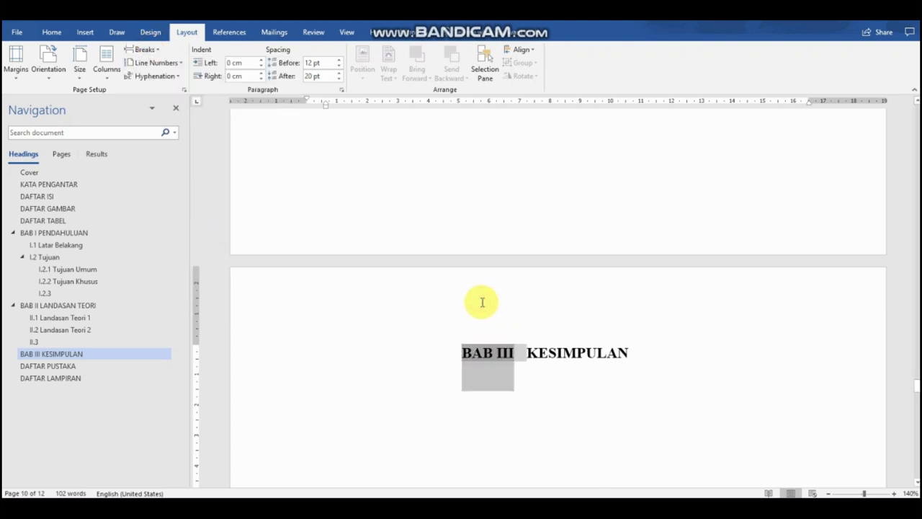
{"action": "double_click", "coordinate": [560, 302]}
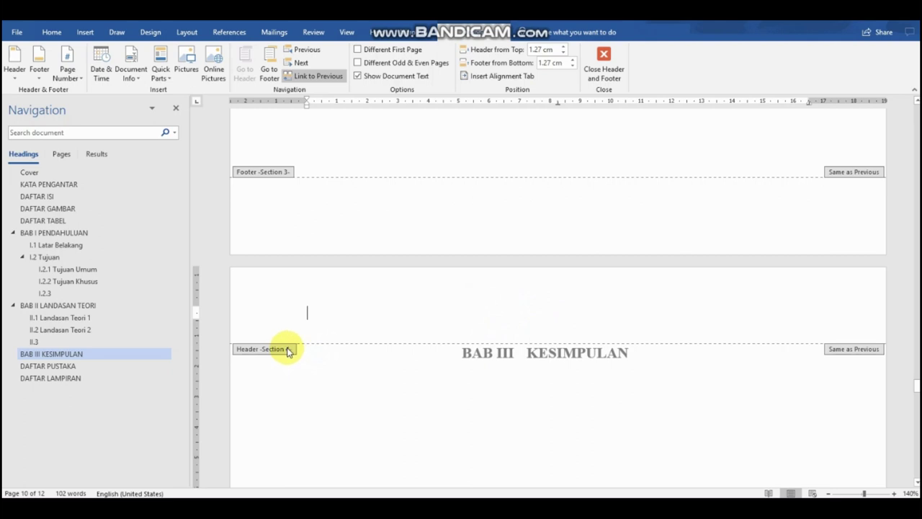
{"action": "scroll", "coordinate": [457, 336], "scroll_direction": "down", "scroll_amount": 3}
{"action": "scroll", "coordinate": [461, 334], "scroll_direction": "down", "scroll_amount": 3}
{"action": "scroll", "coordinate": [504, 301], "scroll_direction": "down", "scroll_amount": 3}
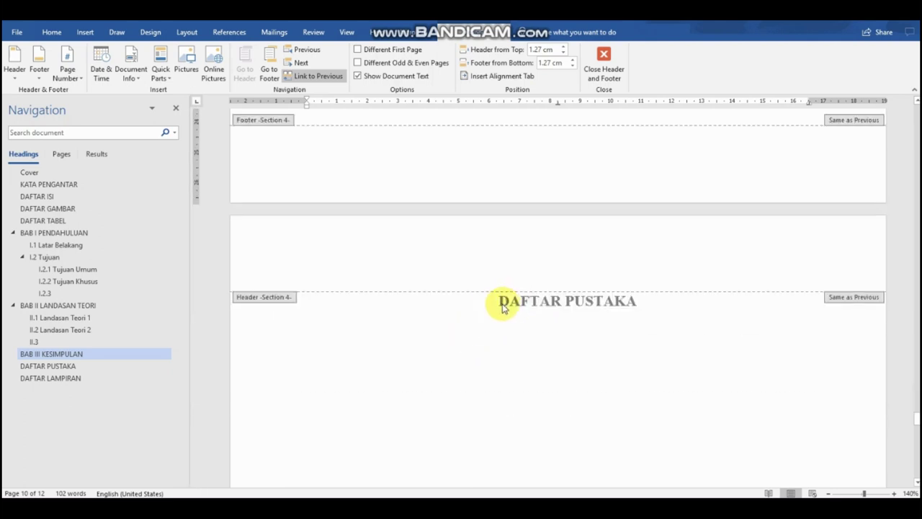
{"action": "double_click", "coordinate": [502, 306]}
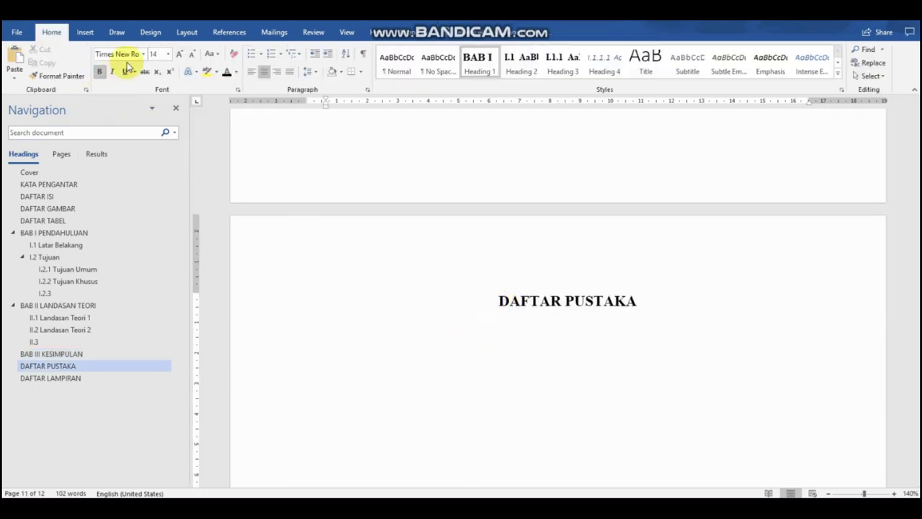
Insert a Next Page section break before DAFTAR PUSTAKA, making it Section 5.
{"action": "left_click", "coordinate": [186, 32]}
{"action": "left_click", "coordinate": [145, 49]}
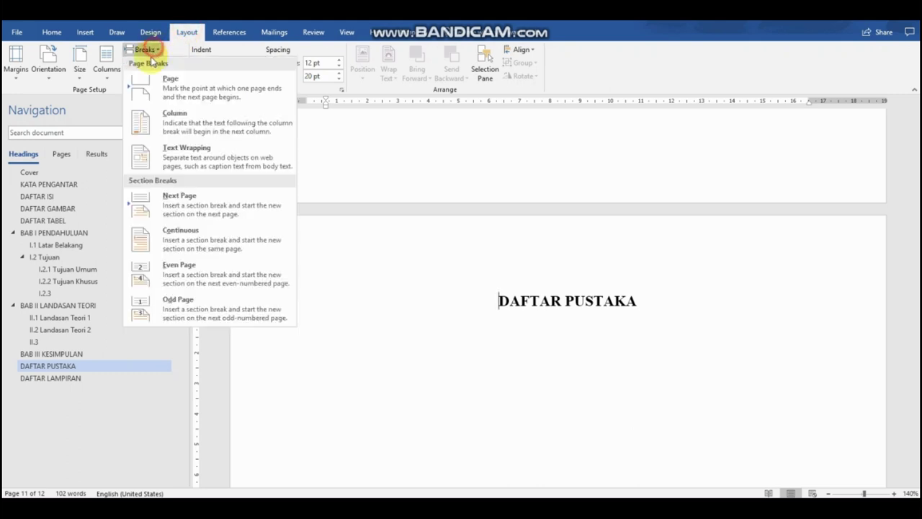
{"action": "left_click", "coordinate": [168, 194]}
{"action": "double_click", "coordinate": [542, 249]}
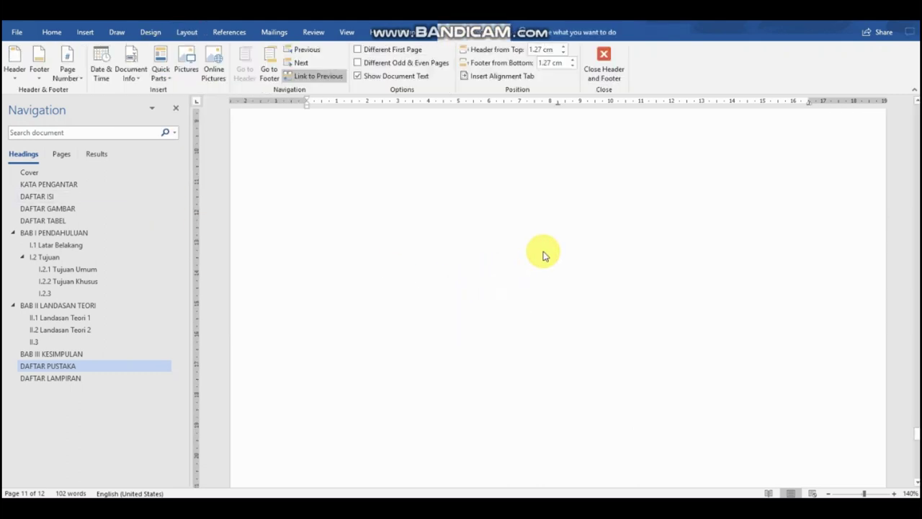
{"action": "double_click", "coordinate": [506, 356]}
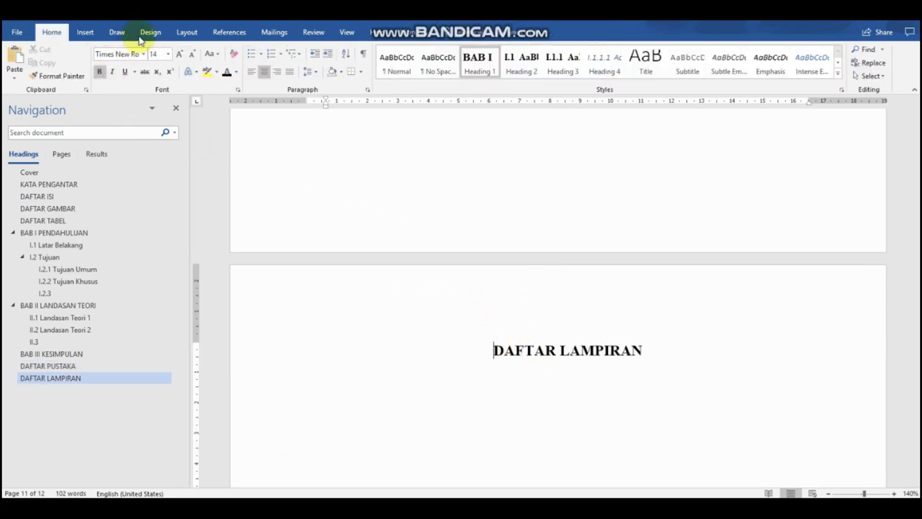
Insert a Next Page section break before DAFTAR LAMPIRAN and open header editing.
{"action": "left_click", "coordinate": [186, 33]}
{"action": "left_click", "coordinate": [158, 52]}
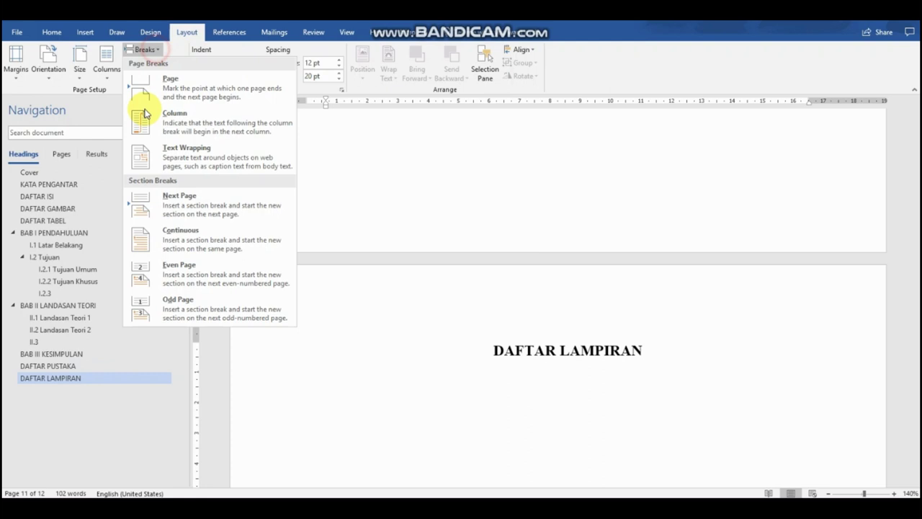
{"action": "left_click", "coordinate": [148, 208]}
{"action": "left_click", "coordinate": [577, 315]}
{"action": "double_click", "coordinate": [577, 316]}
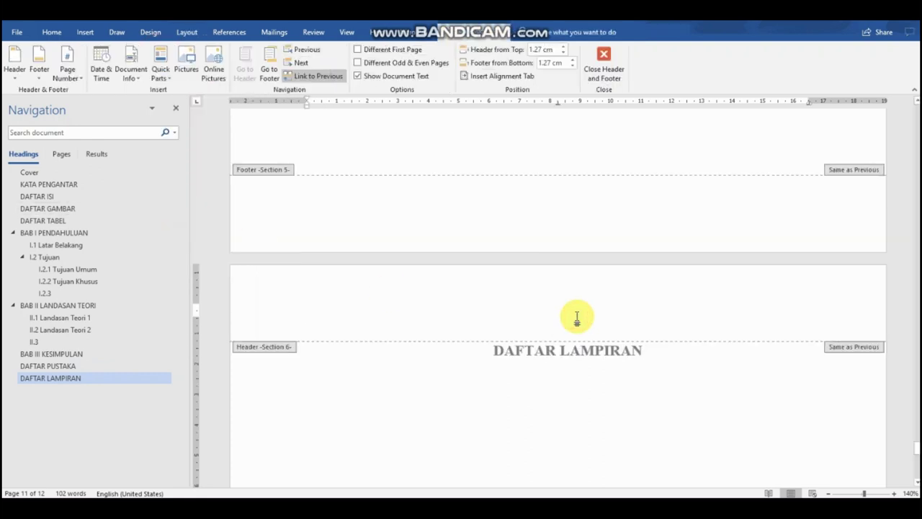
Scroll back up through the document to the BAB I PENDAHULUAN page.
{"action": "scroll", "coordinate": [577, 316], "scroll_direction": "up", "scroll_amount": 5}
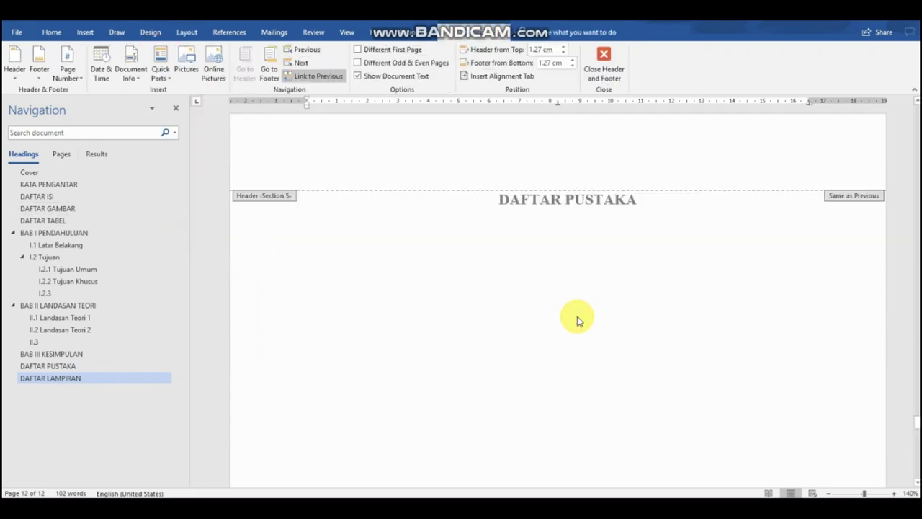
{"action": "scroll", "coordinate": [577, 316], "scroll_direction": "up", "scroll_amount": 5}
{"action": "scroll", "coordinate": [577, 317], "scroll_direction": "up", "scroll_amount": 5}
{"action": "scroll", "coordinate": [577, 316], "scroll_direction": "up", "scroll_amount": 5}
{"action": "scroll", "coordinate": [577, 317], "scroll_direction": "up", "scroll_amount": 5}
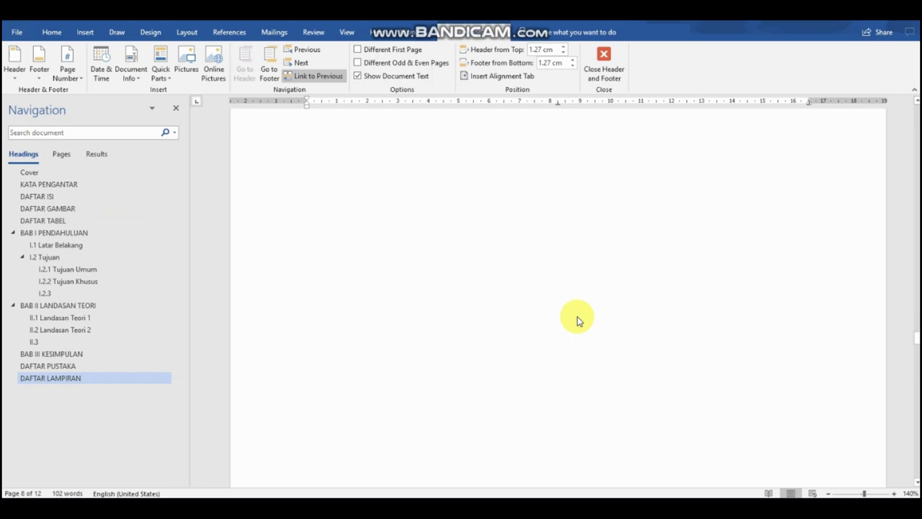
{"action": "scroll", "coordinate": [577, 316], "scroll_direction": "up", "scroll_amount": 5}
{"action": "scroll", "coordinate": [577, 316], "scroll_direction": "up", "scroll_amount": 5}
{"action": "scroll", "coordinate": [577, 316], "scroll_direction": "up", "scroll_amount": 5}
{"action": "scroll", "coordinate": [577, 320], "scroll_direction": "up", "scroll_amount": 5}
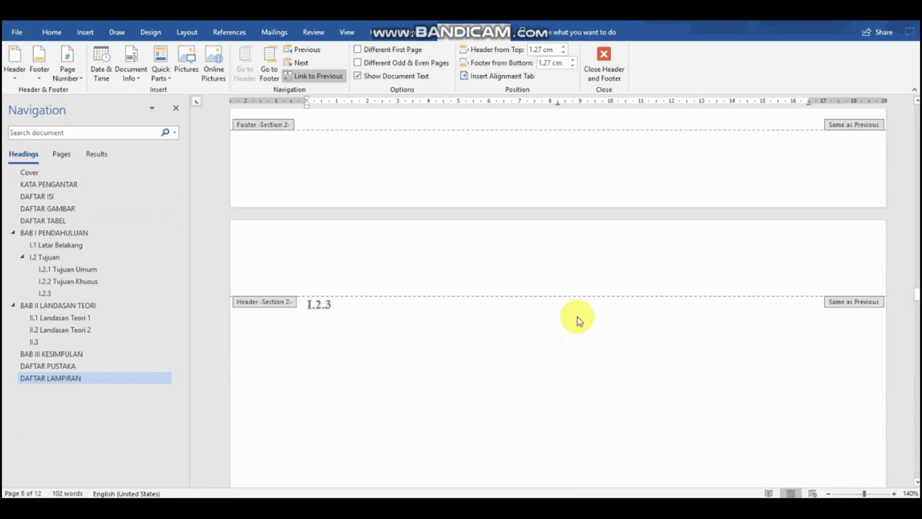
{"action": "scroll", "coordinate": [577, 319], "scroll_direction": "up", "scroll_amount": 5}
{"action": "scroll", "coordinate": [578, 317], "scroll_direction": "up", "scroll_amount": 5}
{"action": "scroll", "coordinate": [580, 320], "scroll_direction": "down", "scroll_amount": 3}
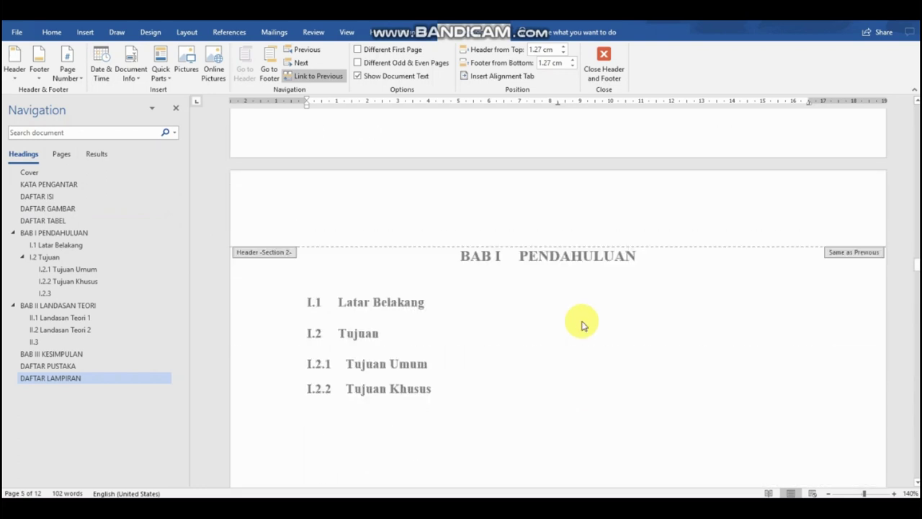
{"action": "scroll", "coordinate": [580, 320], "scroll_direction": "down", "scroll_amount": 2}
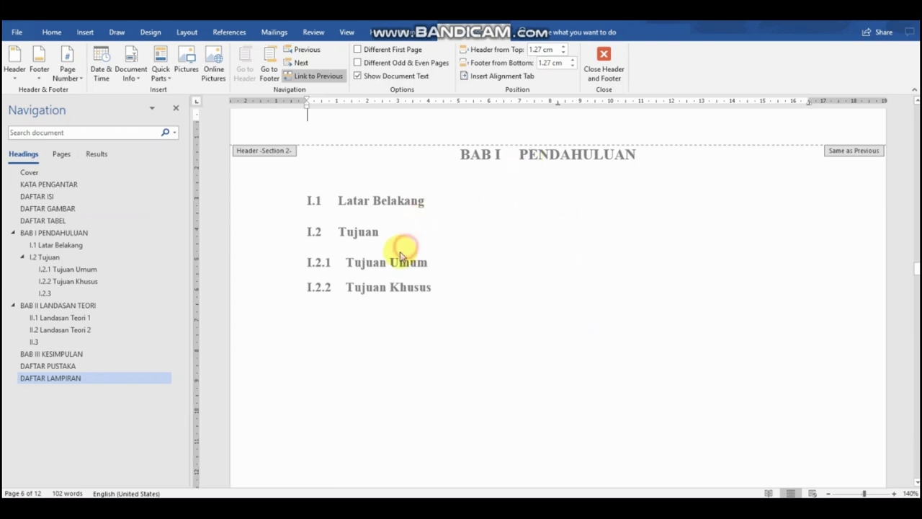
{"action": "left_click", "coordinate": [351, 287]}
Close header editing and add a page break so I.2.2 Tujuan Khusus starts a new page.
{"action": "double_click", "coordinate": [352, 287]}
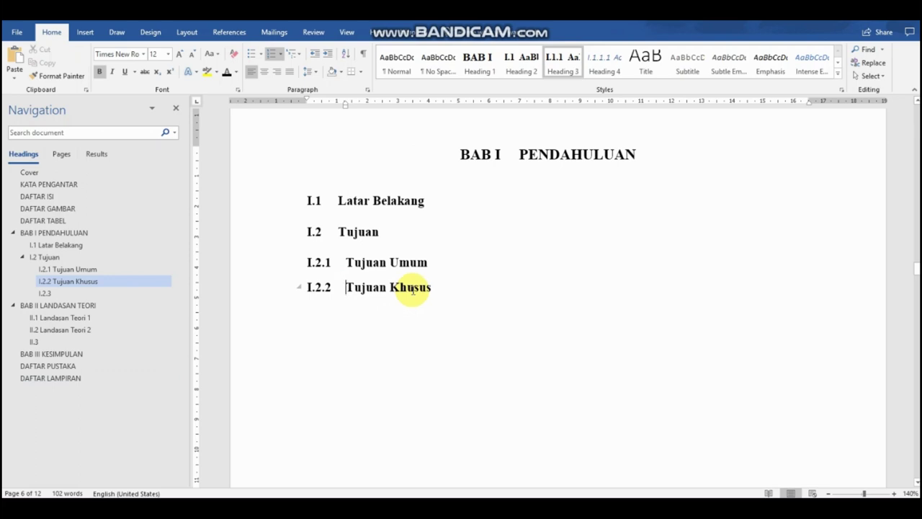
{"action": "key", "text": "ctrl+Return"}
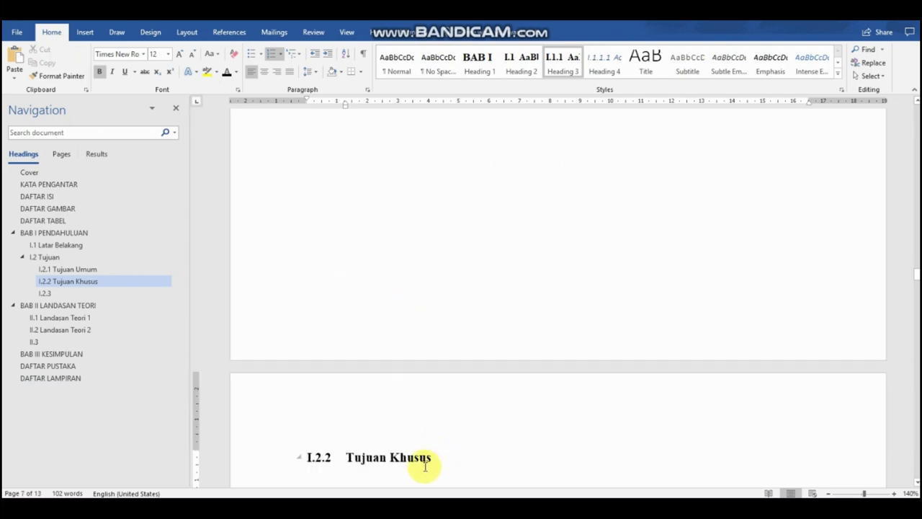
{"action": "scroll", "coordinate": [421, 453], "scroll_direction": "up", "scroll_amount": 10}
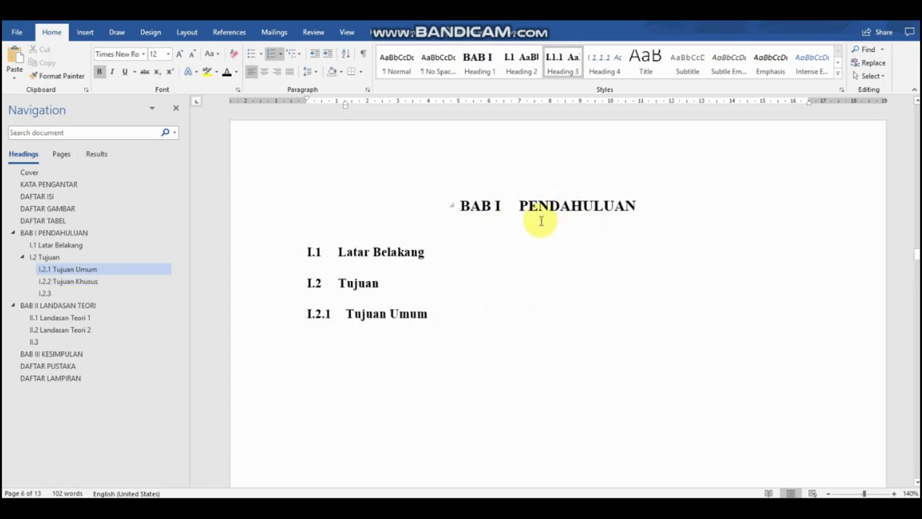
{"action": "scroll", "coordinate": [533, 238], "scroll_direction": "down", "scroll_amount": 6}
{"action": "scroll", "coordinate": [525, 255], "scroll_direction": "down", "scroll_amount": 4}
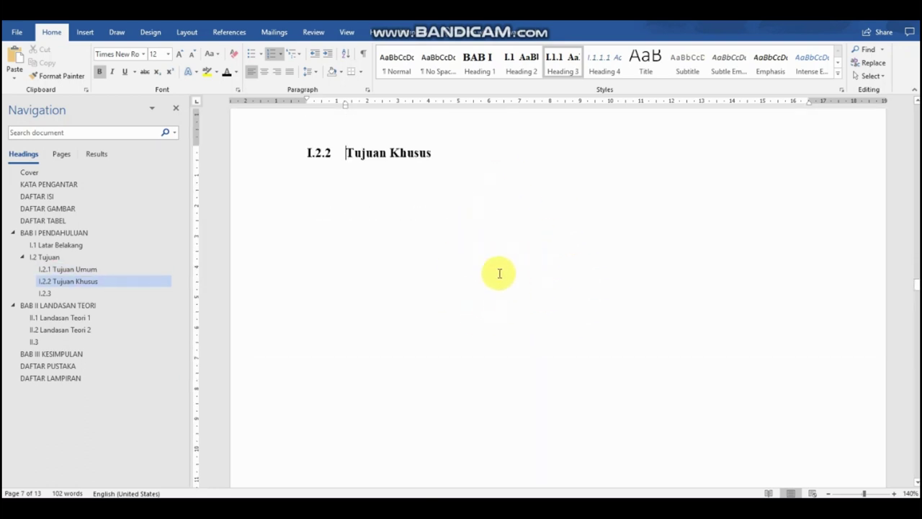
{"action": "scroll", "coordinate": [499, 273], "scroll_direction": "down", "scroll_amount": 3}
{"action": "scroll", "coordinate": [500, 278], "scroll_direction": "down", "scroll_amount": 5}
{"action": "scroll", "coordinate": [476, 242], "scroll_direction": "down", "scroll_amount": 3}
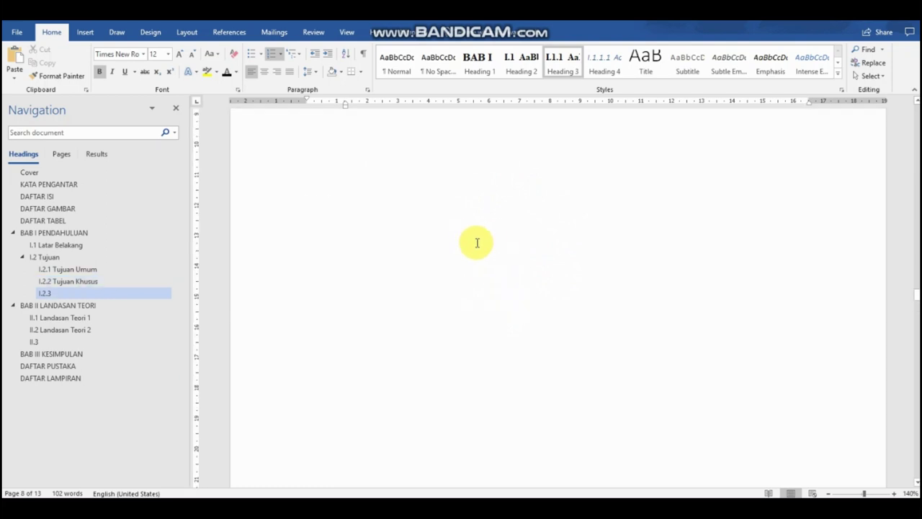
Review the pages and place the caret in the BAB I heading.
{"action": "scroll", "coordinate": [477, 243], "scroll_direction": "up", "scroll_amount": 3}
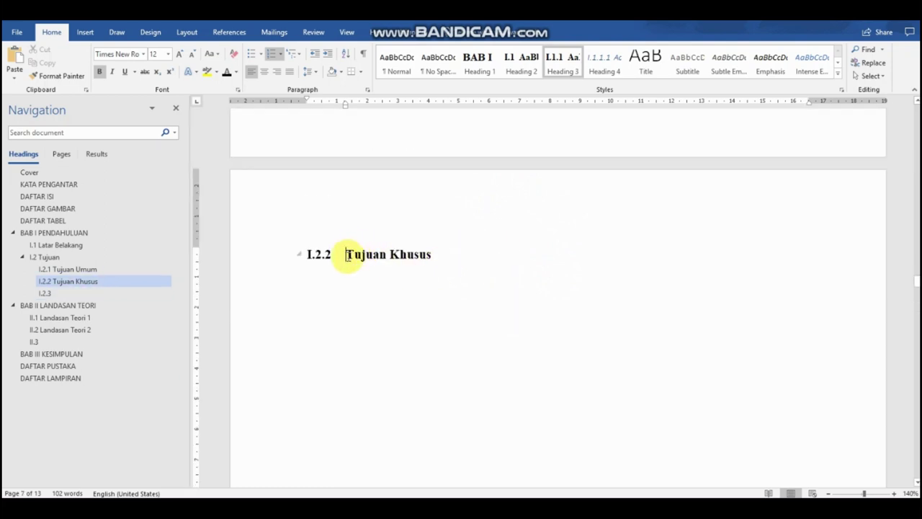
{"action": "scroll", "coordinate": [356, 261], "scroll_direction": "up", "scroll_amount": 5}
{"action": "scroll", "coordinate": [476, 233], "scroll_direction": "up", "scroll_amount": 4}
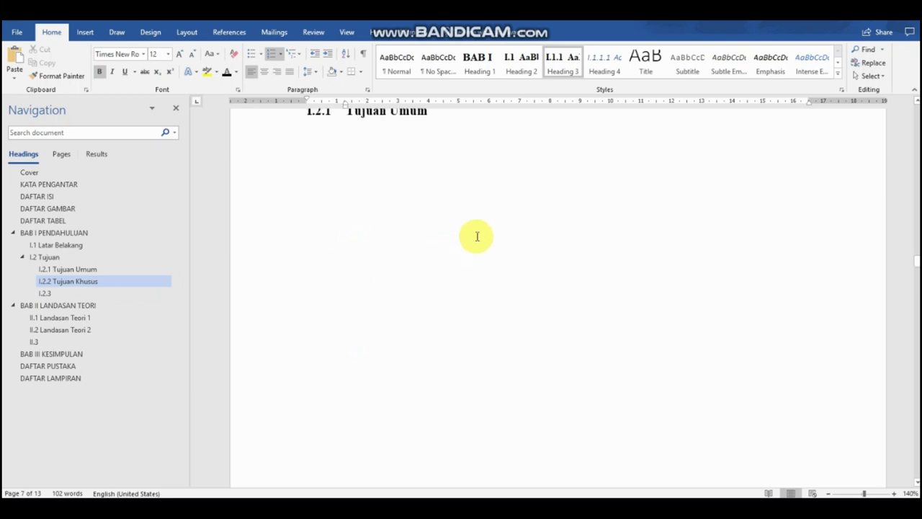
{"action": "scroll", "coordinate": [494, 218], "scroll_direction": "up", "scroll_amount": 3}
{"action": "scroll", "coordinate": [461, 331], "scroll_direction": "down", "scroll_amount": 5}
{"action": "scroll", "coordinate": [433, 389], "scroll_direction": "down", "scroll_amount": 5}
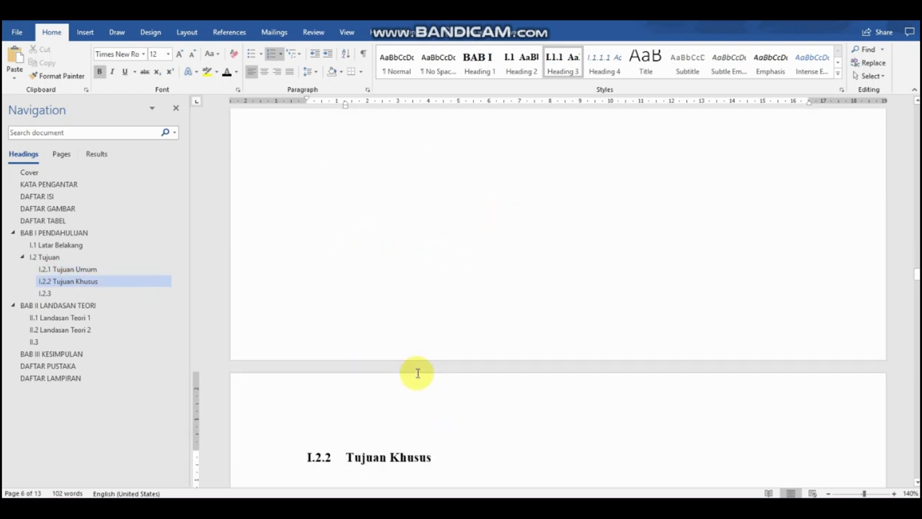
{"action": "scroll", "coordinate": [451, 267], "scroll_direction": "up", "scroll_amount": 8}
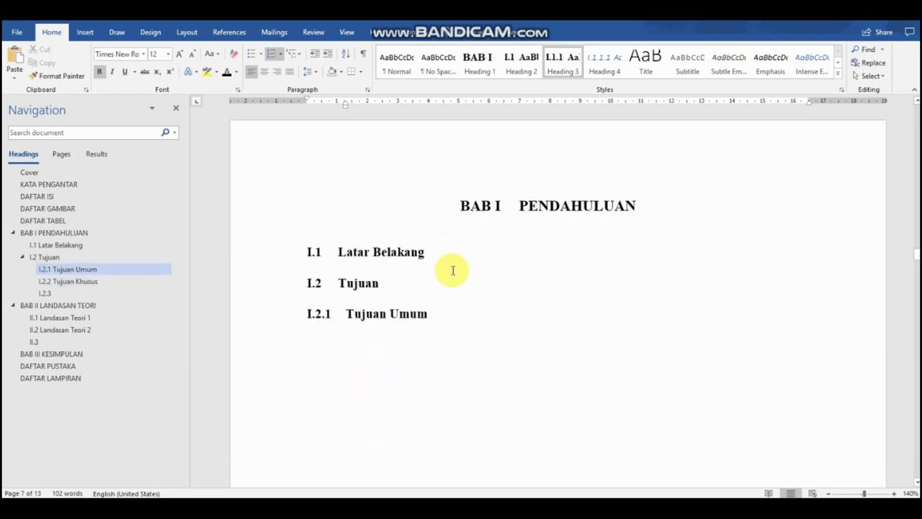
{"action": "scroll", "coordinate": [486, 366], "scroll_direction": "up", "scroll_amount": 3}
{"action": "left_click", "coordinate": [483, 373]}
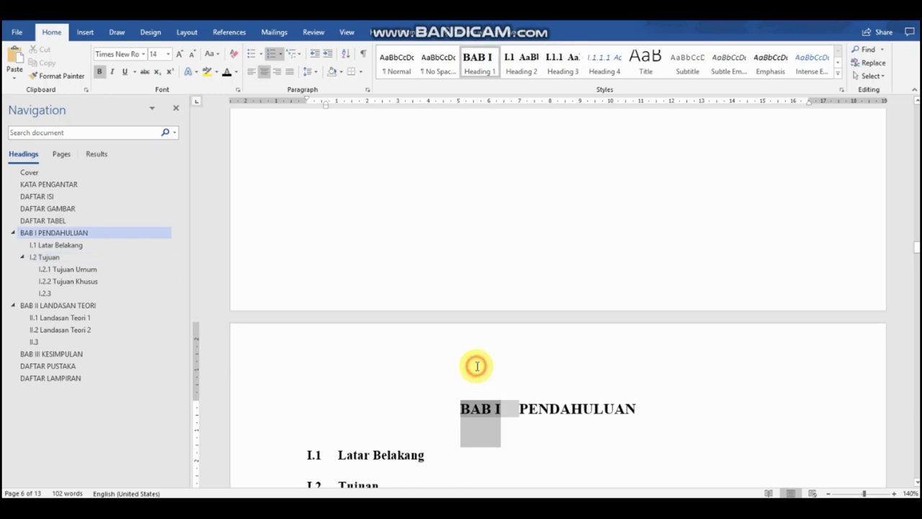
Inspect this page's header and footer, then return to the body text.
{"action": "double_click", "coordinate": [626, 372]}
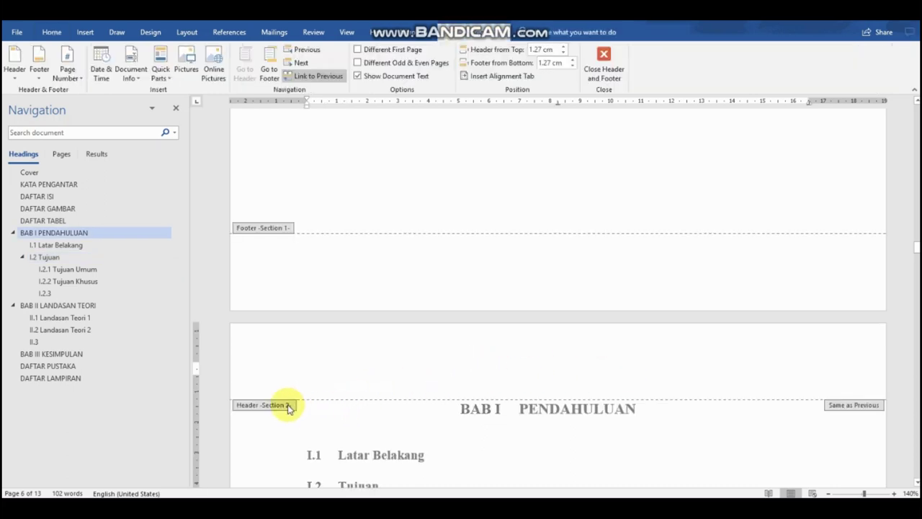
{"action": "scroll", "coordinate": [338, 376], "scroll_direction": "down", "scroll_amount": 10}
{"action": "scroll", "coordinate": [345, 370], "scroll_direction": "down", "scroll_amount": 5}
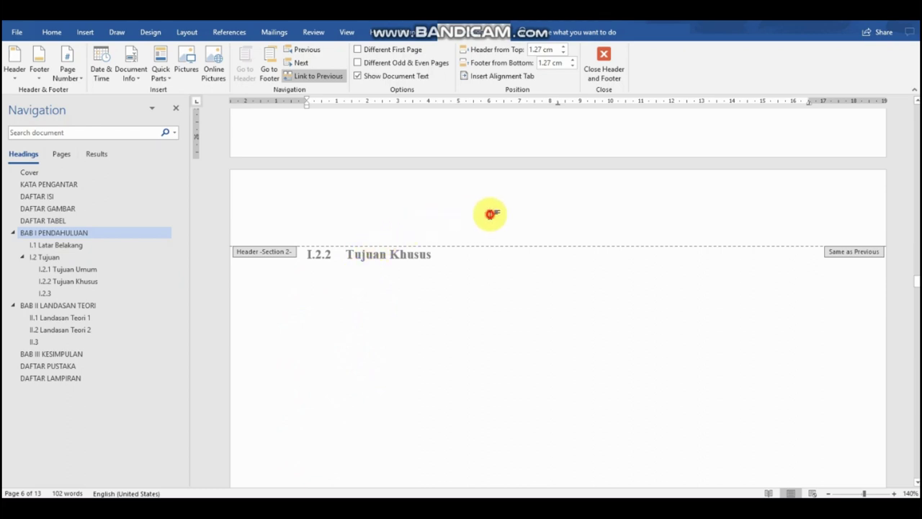
{"action": "double_click", "coordinate": [449, 281]}
Insert a Next Page section break before I.2.2 Tujuan Khusus.
{"action": "left_click", "coordinate": [346, 253]}
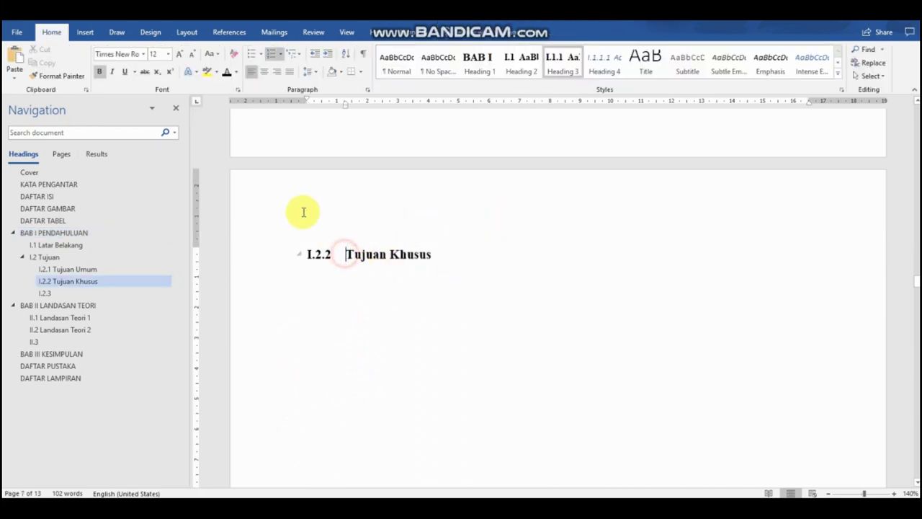
{"action": "left_click", "coordinate": [179, 36]}
{"action": "left_click", "coordinate": [143, 49]}
{"action": "left_click", "coordinate": [181, 207]}
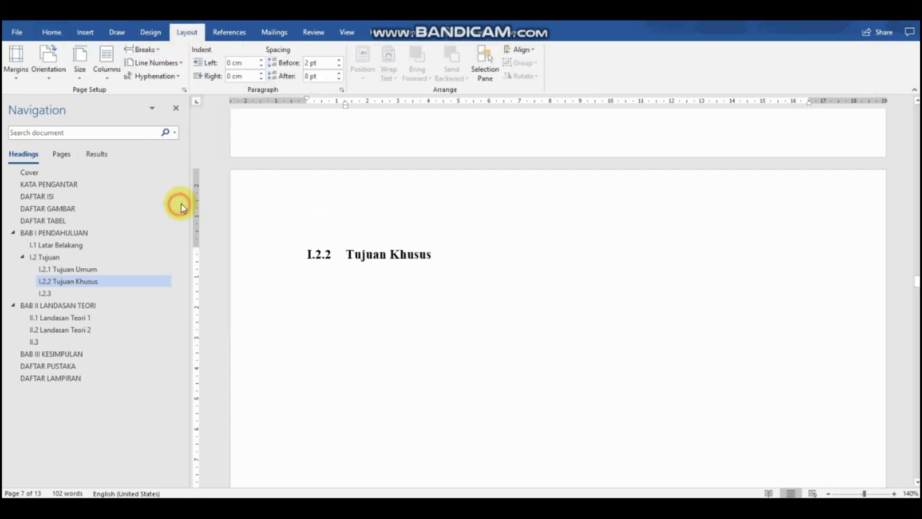
Verify in the headers that Tujuan Khusus is Section 3 and BAB II is Section 4.
{"action": "double_click", "coordinate": [550, 216]}
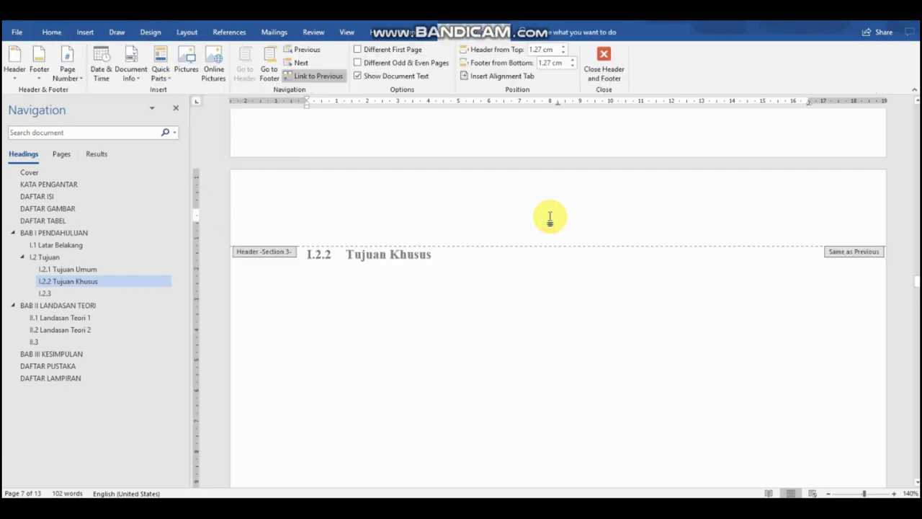
{"action": "scroll", "coordinate": [549, 216], "scroll_direction": "up", "scroll_amount": 10}
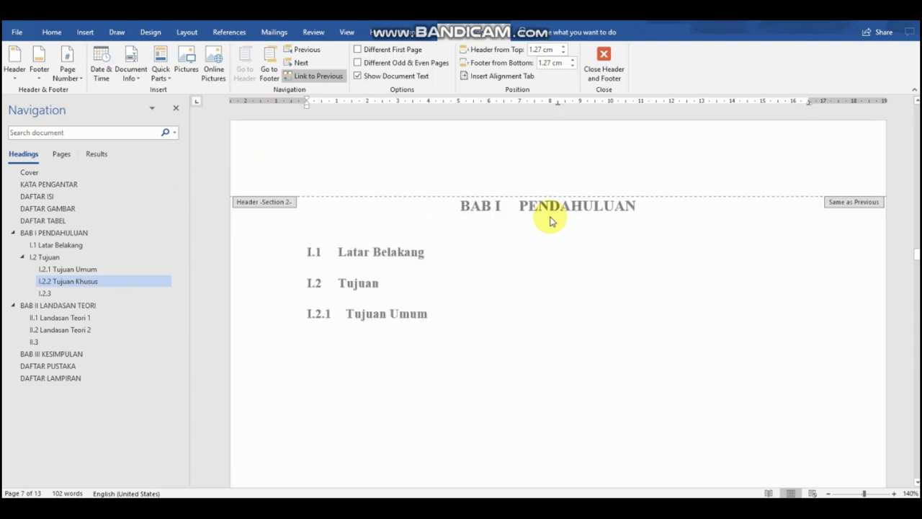
{"action": "scroll", "coordinate": [550, 209], "scroll_direction": "down", "scroll_amount": 5}
{"action": "scroll", "coordinate": [550, 209], "scroll_direction": "down", "scroll_amount": 5}
{"action": "scroll", "coordinate": [550, 209], "scroll_direction": "down", "scroll_amount": 5}
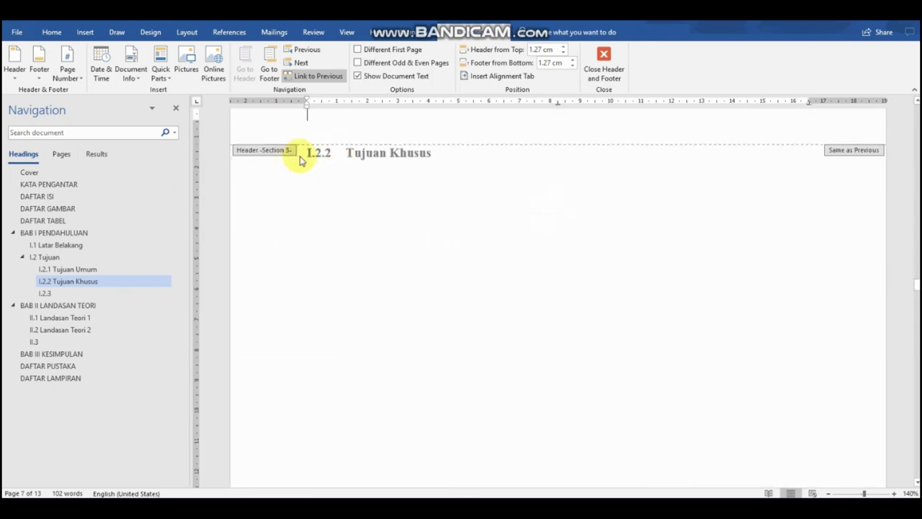
{"action": "scroll", "coordinate": [546, 298], "scroll_direction": "down", "scroll_amount": 5}
{"action": "scroll", "coordinate": [545, 298], "scroll_direction": "down", "scroll_amount": 5}
{"action": "scroll", "coordinate": [546, 298], "scroll_direction": "down", "scroll_amount": 5}
{"action": "scroll", "coordinate": [546, 300], "scroll_direction": "down", "scroll_amount": 5}
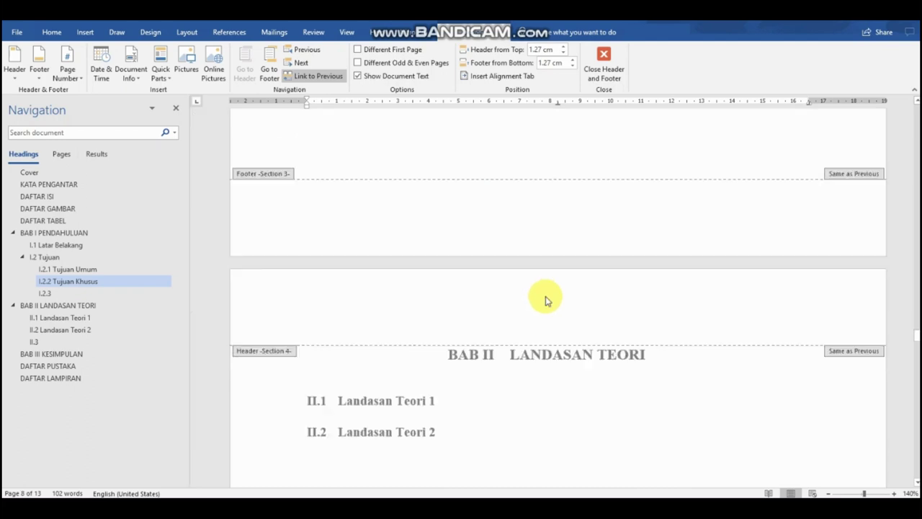
{"action": "scroll", "coordinate": [545, 298], "scroll_direction": "down", "scroll_amount": 3}
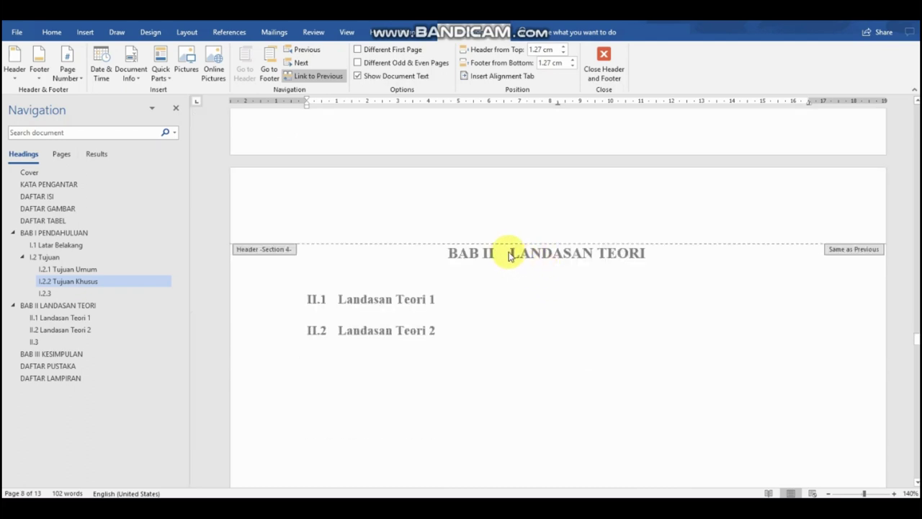
Add a page break so II.2 Landasan Teori 2 starts on a new page.
{"action": "double_click", "coordinate": [494, 279]}
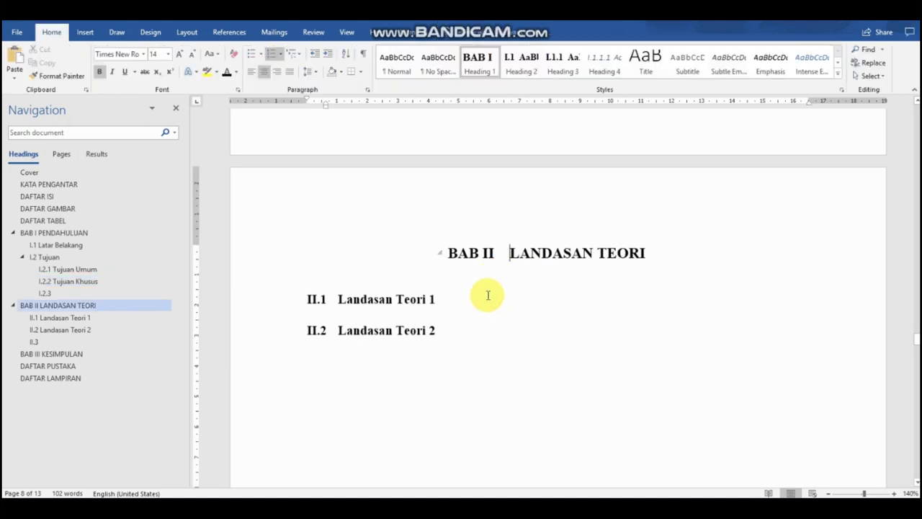
{"action": "scroll", "coordinate": [488, 295], "scroll_direction": "down", "scroll_amount": 6}
{"action": "left_click", "coordinate": [337, 128]}
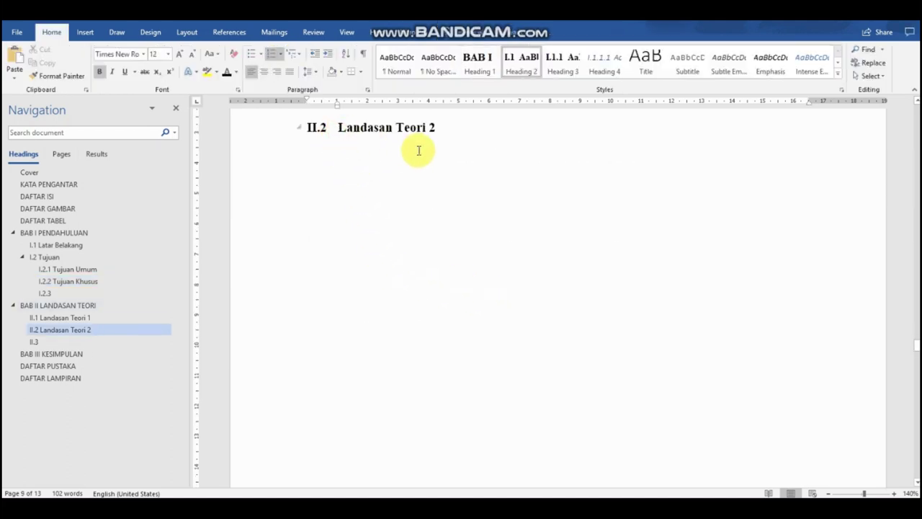
{"action": "key", "text": "ctrl+Return"}
{"action": "scroll", "coordinate": [500, 252], "scroll_direction": "up", "scroll_amount": 8}
{"action": "scroll", "coordinate": [500, 253], "scroll_direction": "up", "scroll_amount": 8}
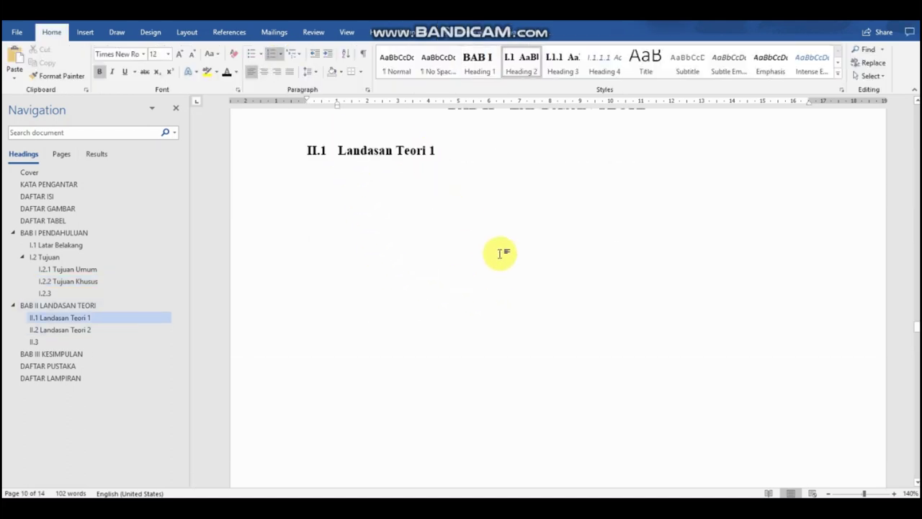
{"action": "scroll", "coordinate": [493, 250], "scroll_direction": "down", "scroll_amount": 20}
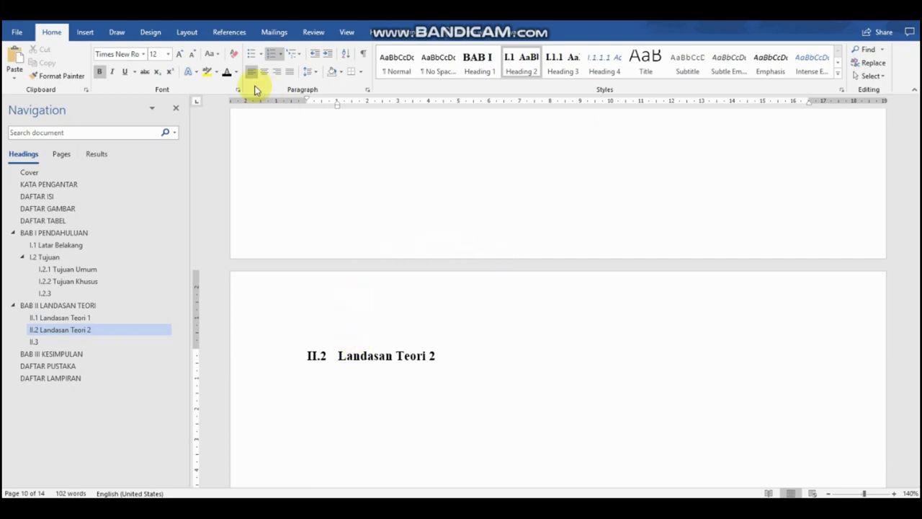
Insert a Next Page section break before II.2 Landasan Teori 2.
{"action": "left_click", "coordinate": [183, 33]}
{"action": "left_click", "coordinate": [144, 49]}
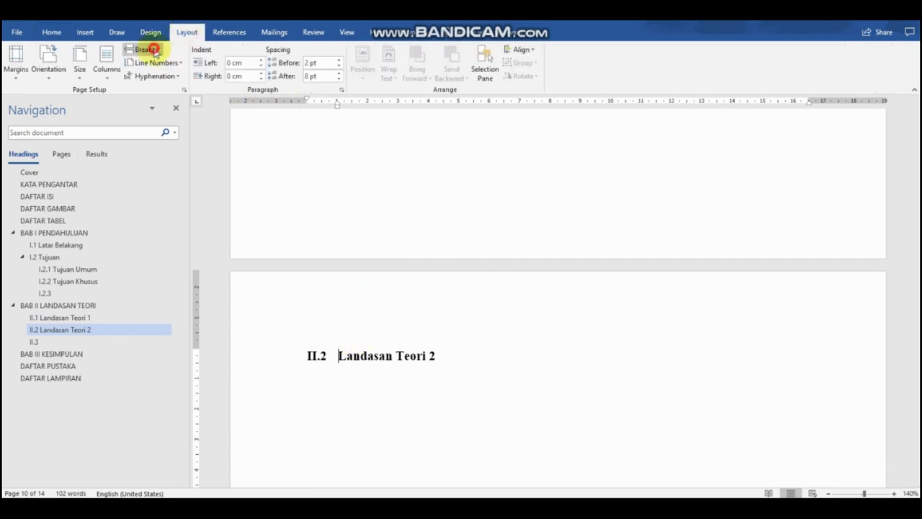
{"action": "left_click", "coordinate": [195, 210]}
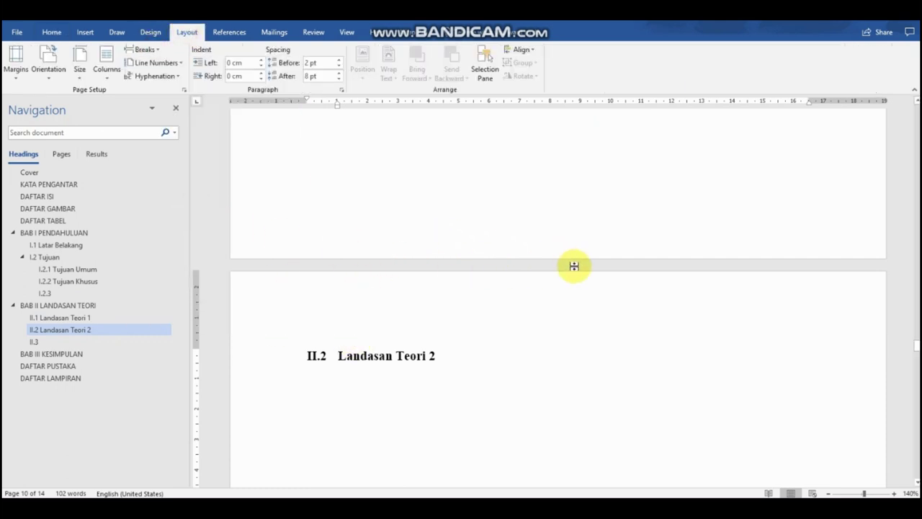
{"action": "scroll", "coordinate": [572, 263], "scroll_direction": "down", "scroll_amount": 10}
{"action": "scroll", "coordinate": [572, 267], "scroll_direction": "down", "scroll_amount": 10}
{"action": "scroll", "coordinate": [573, 272], "scroll_direction": "down", "scroll_amount": 5}
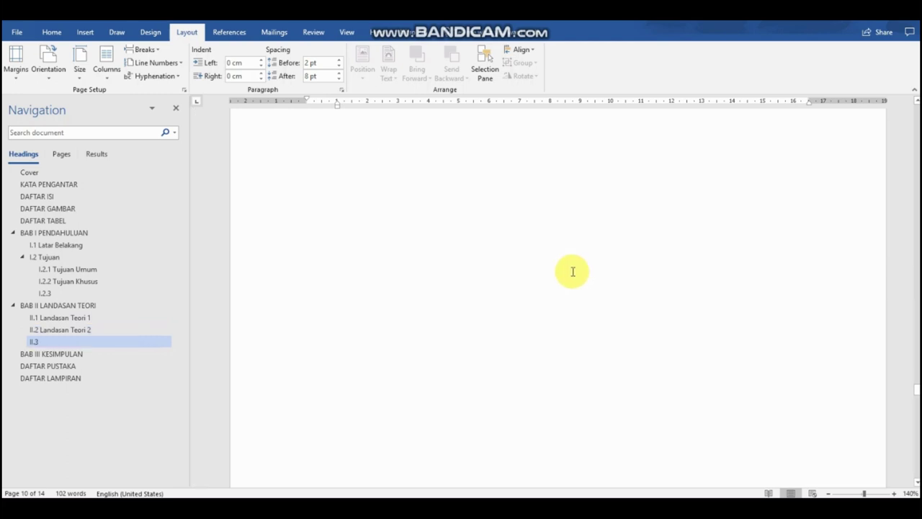
Scroll back up to the Cover page, the first of the report's 14 pages.
{"action": "scroll", "coordinate": [573, 271], "scroll_direction": "up", "scroll_amount": 5}
{"action": "scroll", "coordinate": [572, 270], "scroll_direction": "up", "scroll_amount": 5}
{"action": "scroll", "coordinate": [572, 269], "scroll_direction": "up", "scroll_amount": 5}
{"action": "scroll", "coordinate": [571, 268], "scroll_direction": "up", "scroll_amount": 5}
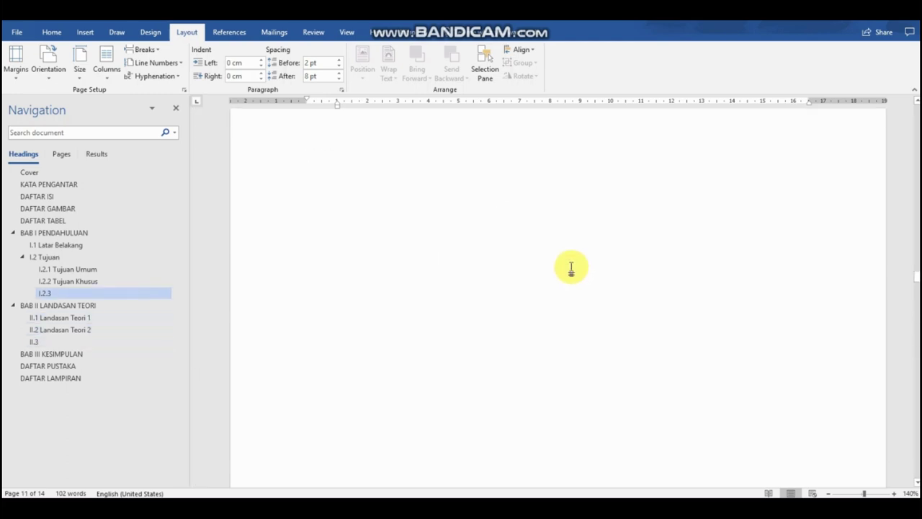
{"action": "scroll", "coordinate": [571, 268], "scroll_direction": "up", "scroll_amount": 5}
{"action": "scroll", "coordinate": [572, 268], "scroll_direction": "up", "scroll_amount": 5}
{"action": "scroll", "coordinate": [571, 268], "scroll_direction": "up", "scroll_amount": 5}
{"action": "scroll", "coordinate": [571, 268], "scroll_direction": "up", "scroll_amount": 5}
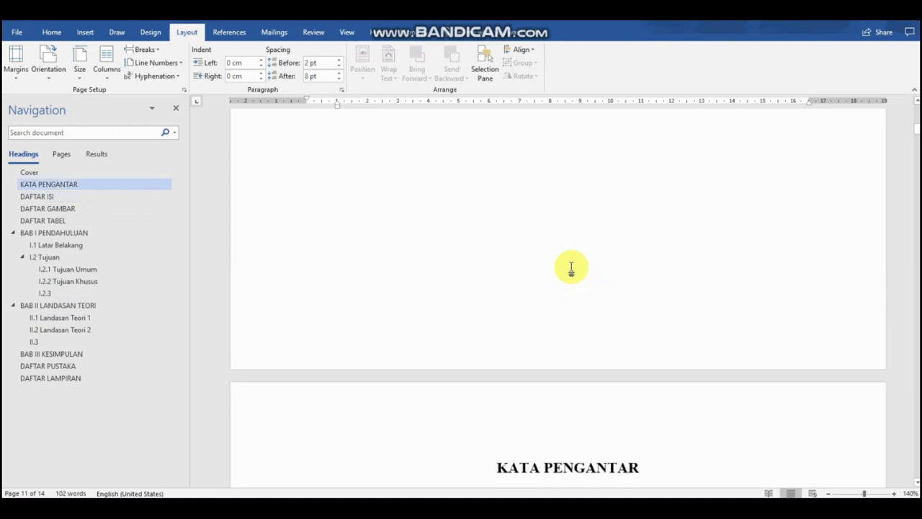
{"action": "scroll", "coordinate": [572, 268], "scroll_direction": "up", "scroll_amount": 10}
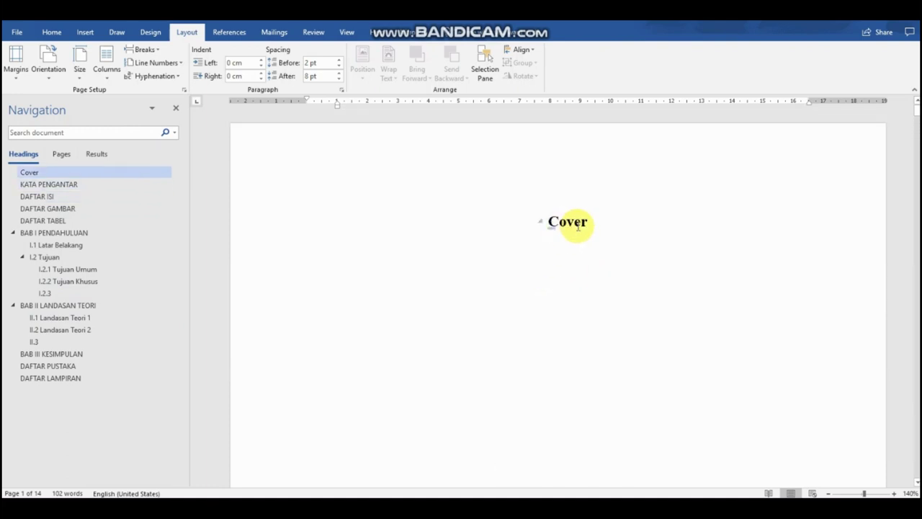
Try adding a page number from Insert > Page Number and dismiss the template error.
{"action": "left_click", "coordinate": [85, 32]}
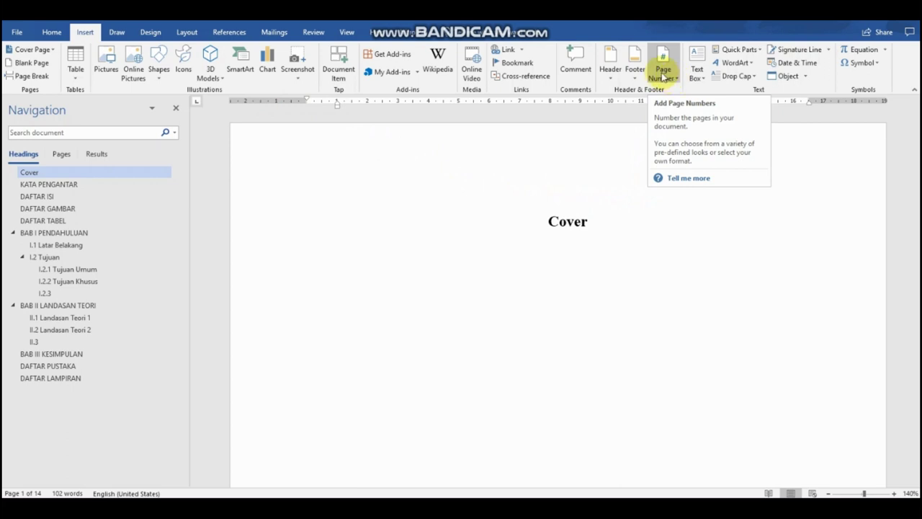
{"action": "left_click", "coordinate": [663, 76]}
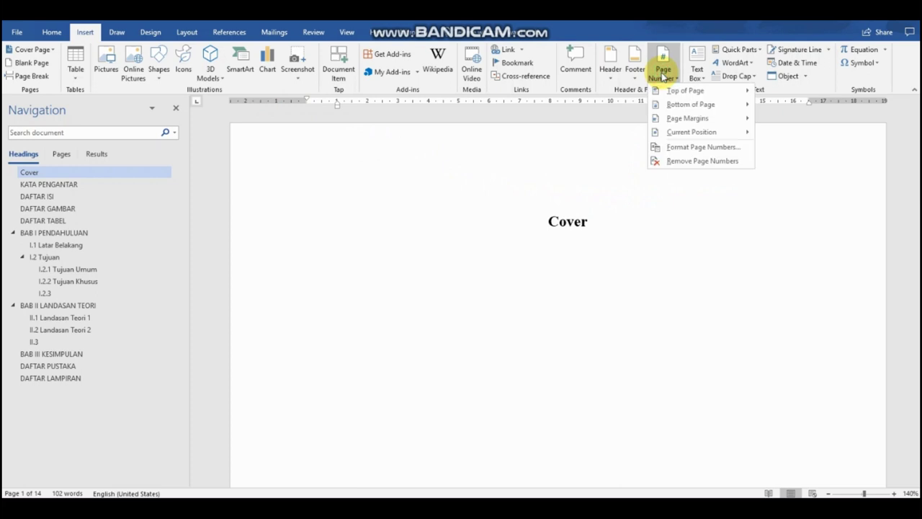
{"action": "left_click", "coordinate": [684, 105]}
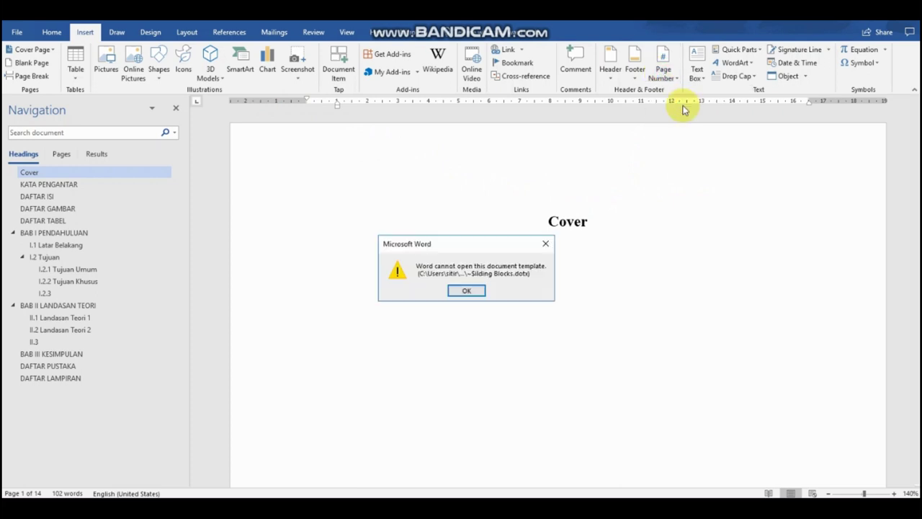
{"action": "left_click", "coordinate": [468, 293]}
Add Bottom of Page > Plain Number 3 page numbers at the footers' bottom right.
{"action": "left_click", "coordinate": [662, 73]}
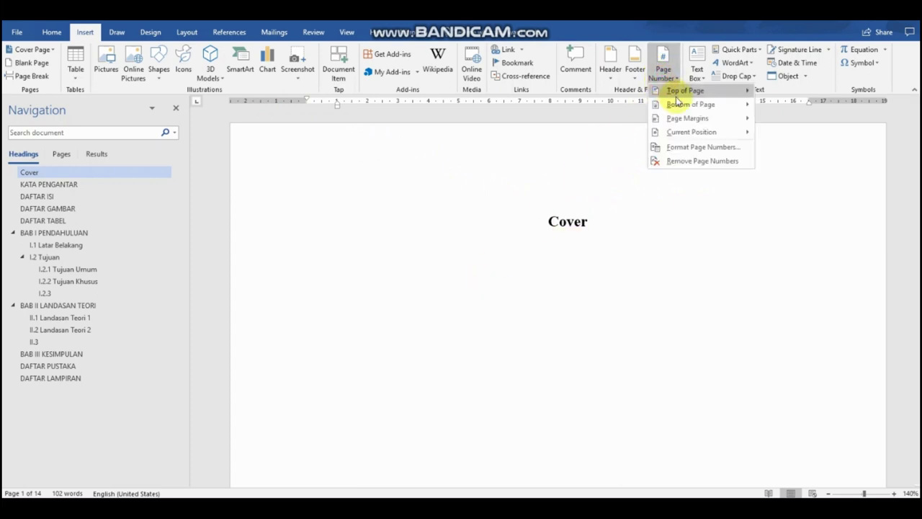
{"action": "mouse_move", "coordinate": [680, 105]}
{"action": "left_click", "coordinate": [604, 266]}
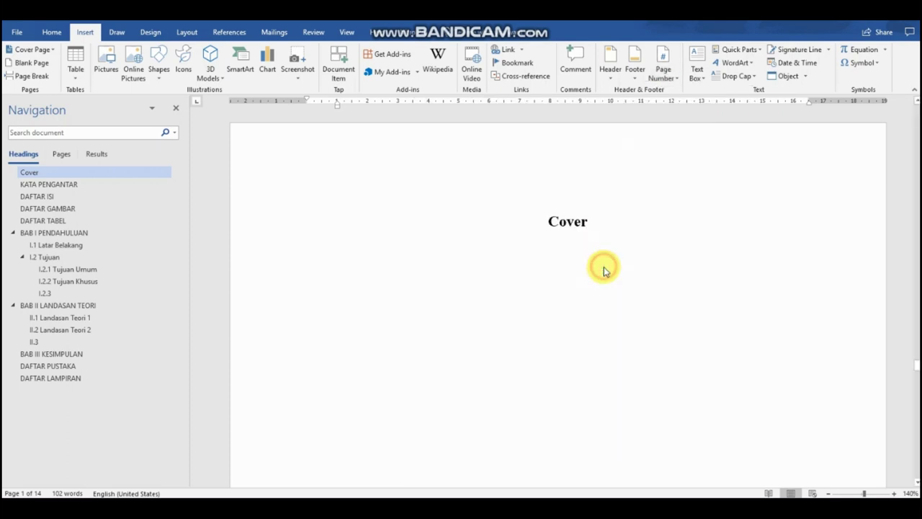
{"action": "scroll", "coordinate": [731, 331], "scroll_direction": "up", "scroll_amount": 5}
Set the Section 1 page number format to lowercase roman numerals 'i, ii, iii, ...'.
{"action": "scroll", "coordinate": [732, 330], "scroll_direction": "up", "scroll_amount": 5}
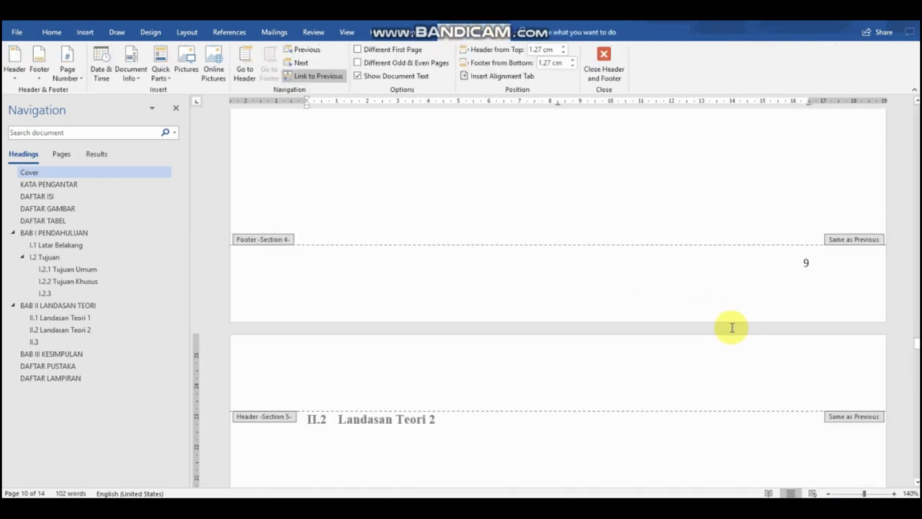
{"action": "scroll", "coordinate": [731, 330], "scroll_direction": "up", "scroll_amount": 5}
{"action": "left_click_drag", "start_coordinate": [918, 336], "coordinate": [911, 118]}
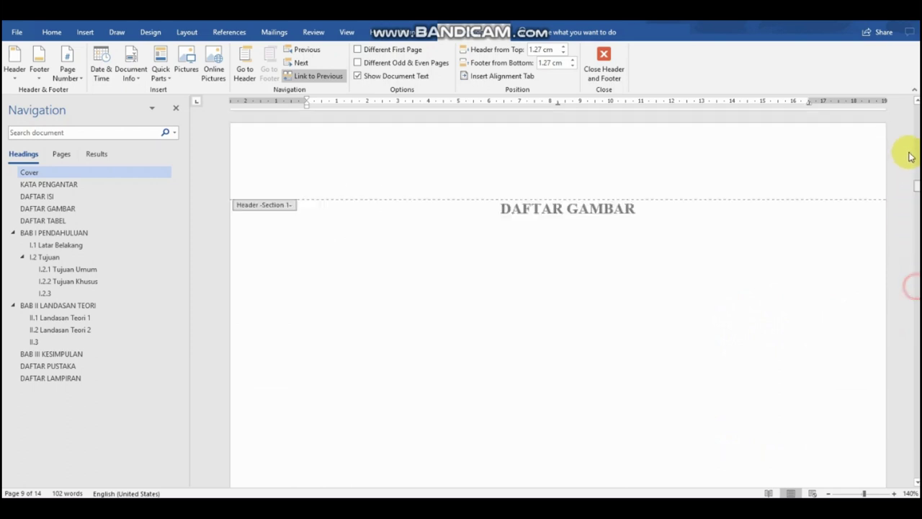
{"action": "scroll", "coordinate": [755, 242], "scroll_direction": "down", "scroll_amount": 6}
{"action": "scroll", "coordinate": [814, 383], "scroll_direction": "down", "scroll_amount": 2}
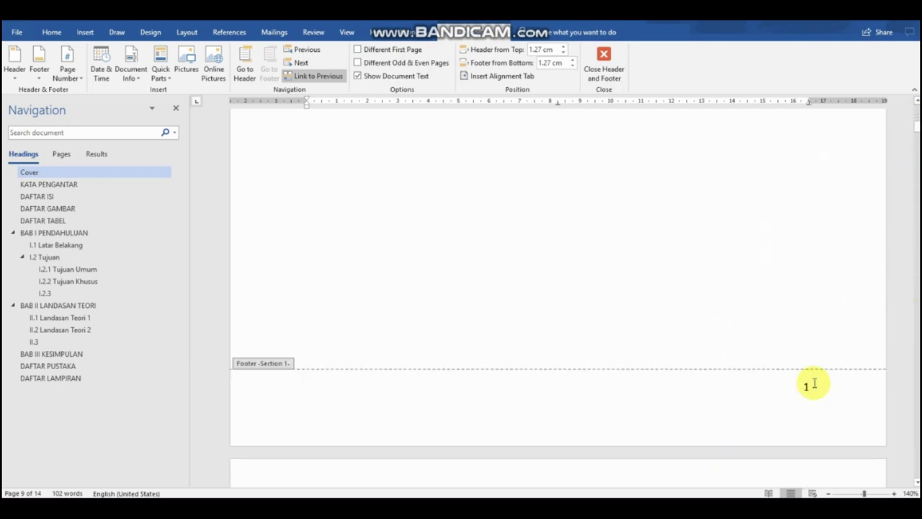
{"action": "left_click", "coordinate": [67, 68]}
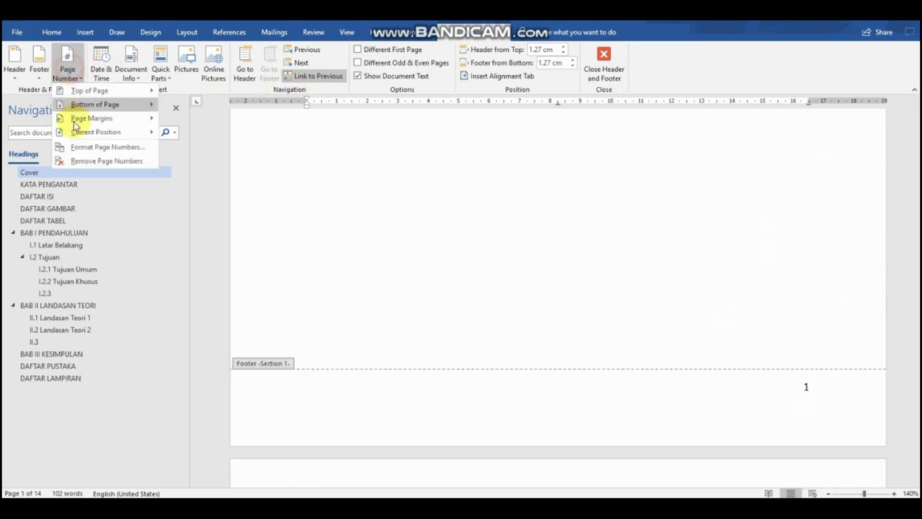
{"action": "left_click", "coordinate": [91, 148]}
{"action": "left_click", "coordinate": [482, 190]}
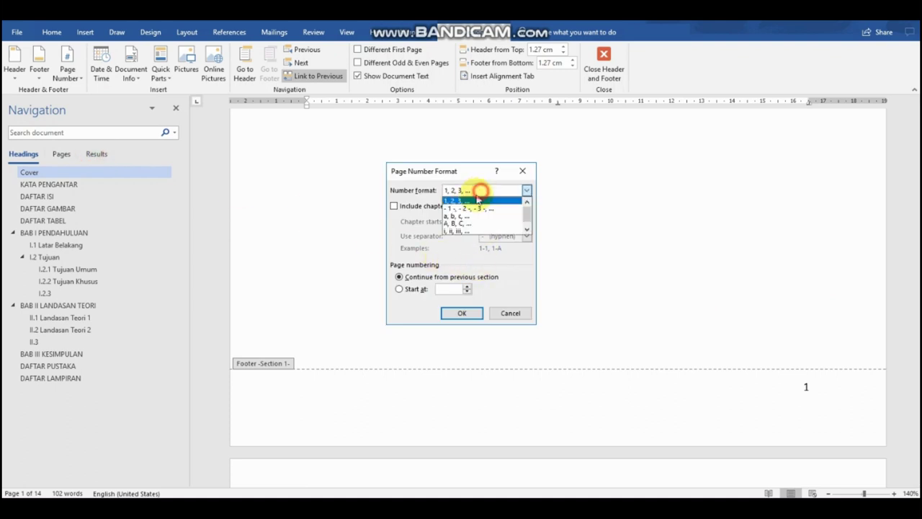
{"action": "left_click", "coordinate": [461, 232]}
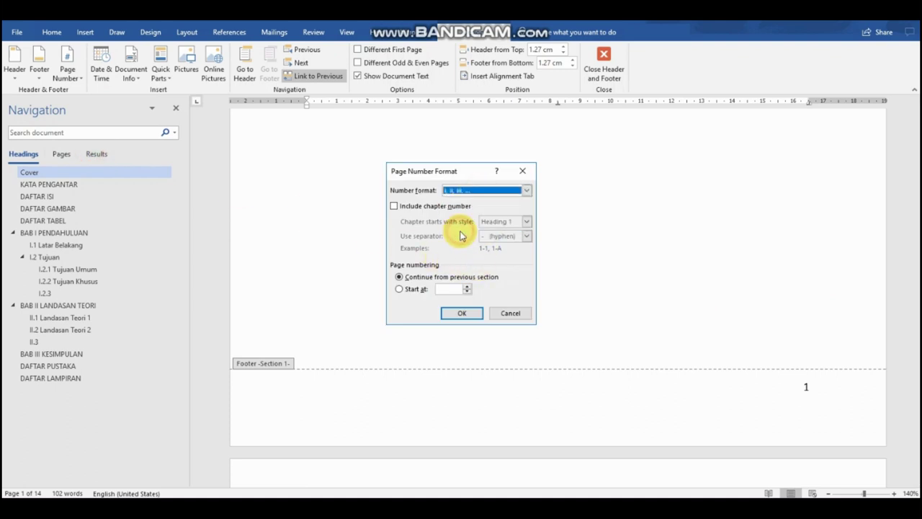
{"action": "left_click", "coordinate": [459, 313]}
{"action": "scroll", "coordinate": [586, 282], "scroll_direction": "down", "scroll_amount": 3}
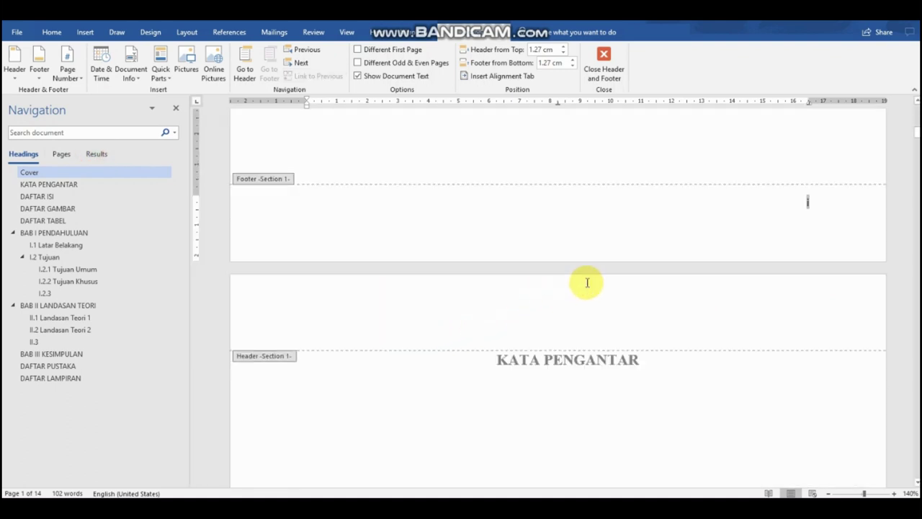
{"action": "scroll", "coordinate": [588, 282], "scroll_direction": "down", "scroll_amount": 1}
{"action": "scroll", "coordinate": [838, 185], "scroll_direction": "up", "scroll_amount": 1}
{"action": "scroll", "coordinate": [829, 269], "scroll_direction": "up", "scroll_amount": 1}
Turn on Different First Page for the Section 1 footer so the cover page has no number.
{"action": "scroll", "coordinate": [829, 271], "scroll_direction": "up", "scroll_amount": 2}
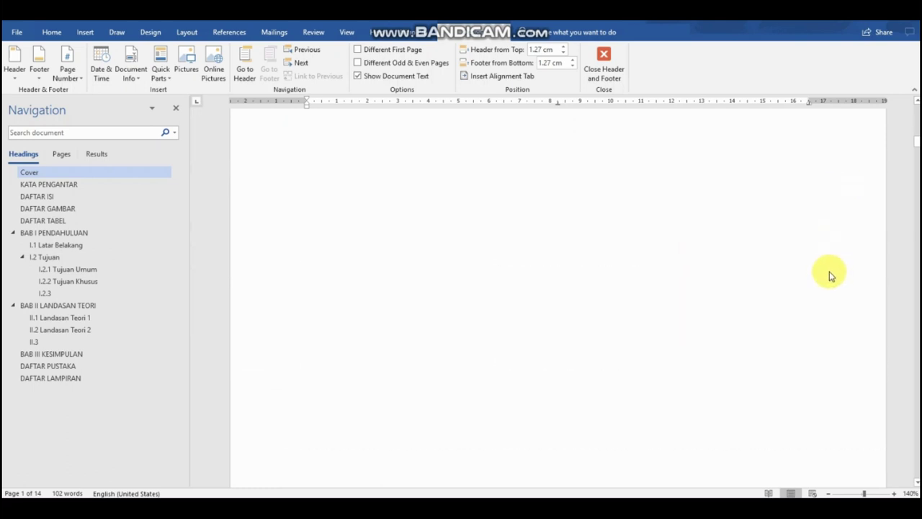
{"action": "scroll", "coordinate": [829, 270], "scroll_direction": "down", "scroll_amount": 2}
{"action": "left_click", "coordinate": [815, 353]}
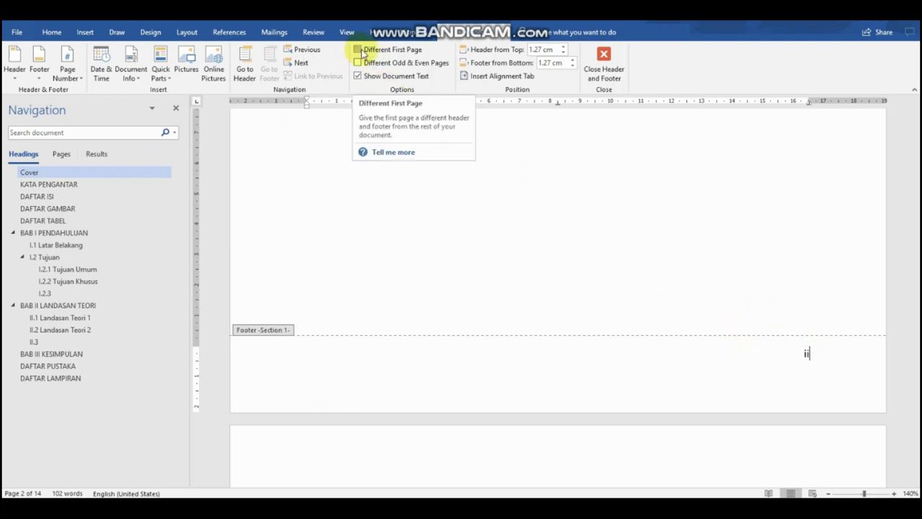
{"action": "left_click", "coordinate": [362, 51]}
{"action": "scroll", "coordinate": [762, 362], "scroll_direction": "up", "scroll_amount": 5}
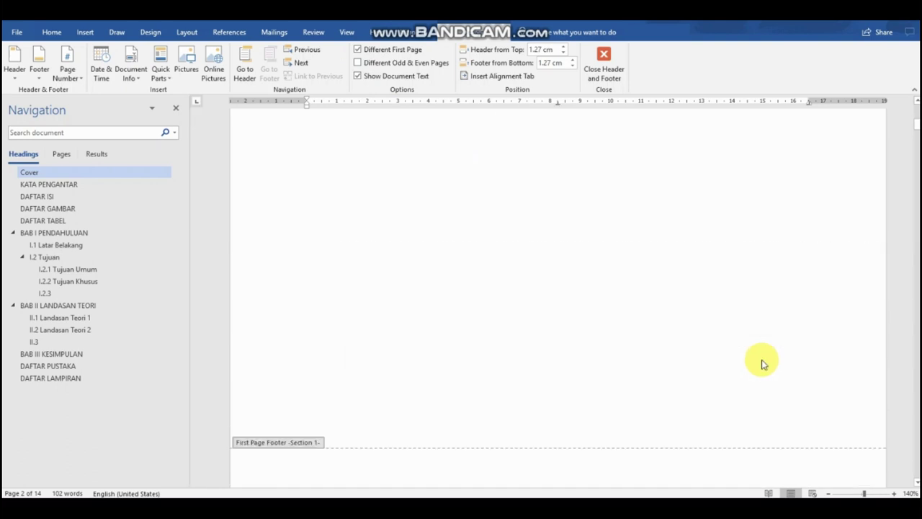
{"action": "scroll", "coordinate": [762, 364], "scroll_direction": "up", "scroll_amount": 10}
{"action": "scroll", "coordinate": [760, 323], "scroll_direction": "down", "scroll_amount": 5}
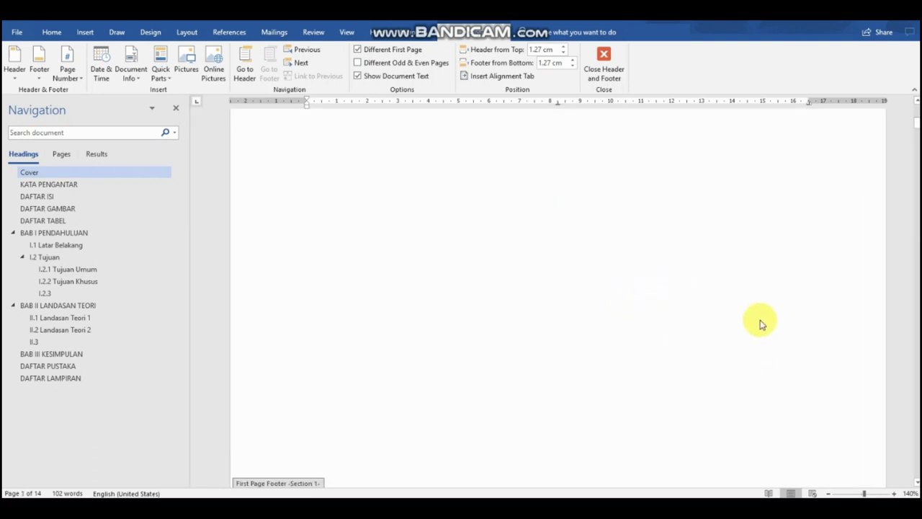
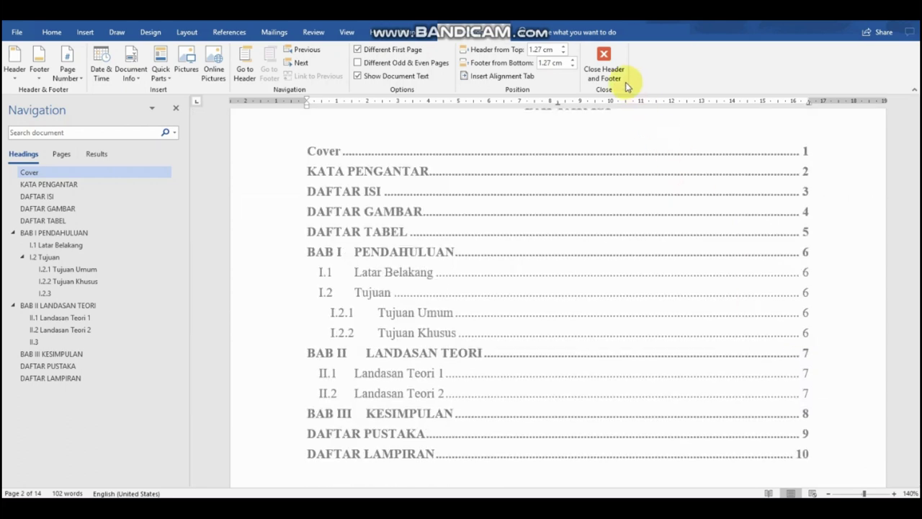
Exit header and footer editing and scroll back to the DAFTAR ISI table of contents page.
{"action": "left_click", "coordinate": [604, 72]}
{"action": "scroll", "coordinate": [586, 268], "scroll_direction": "down", "scroll_amount": 5}
{"action": "scroll", "coordinate": [586, 267], "scroll_direction": "down", "scroll_amount": 5}
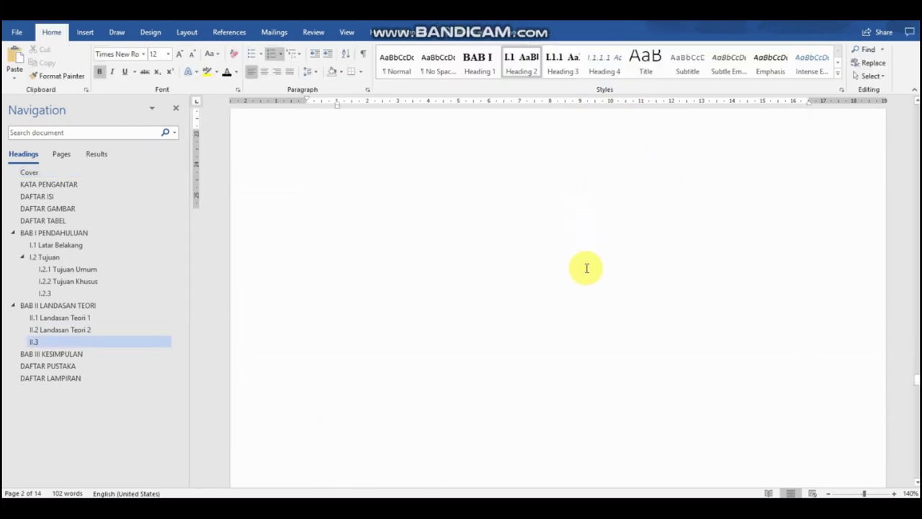
{"action": "scroll", "coordinate": [586, 267], "scroll_direction": "down", "scroll_amount": 5}
{"action": "scroll", "coordinate": [587, 268], "scroll_direction": "down", "scroll_amount": 5}
{"action": "scroll", "coordinate": [586, 267], "scroll_direction": "down", "scroll_amount": 10}
{"action": "scroll", "coordinate": [586, 268], "scroll_direction": "up", "scroll_amount": 10}
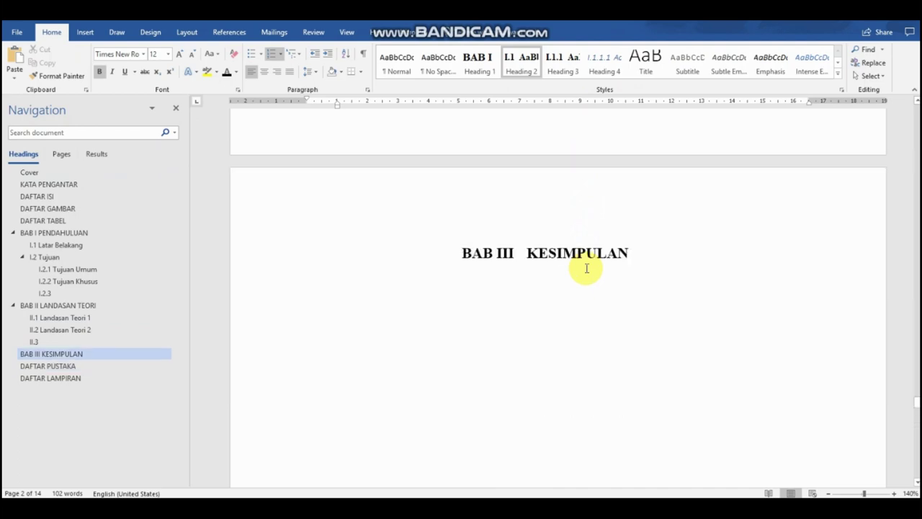
{"action": "scroll", "coordinate": [586, 268], "scroll_direction": "up", "scroll_amount": 10}
{"action": "scroll", "coordinate": [587, 270], "scroll_direction": "up", "scroll_amount": 10}
{"action": "scroll", "coordinate": [586, 272], "scroll_direction": "up", "scroll_amount": 10}
{"action": "scroll", "coordinate": [587, 270], "scroll_direction": "up", "scroll_amount": 10}
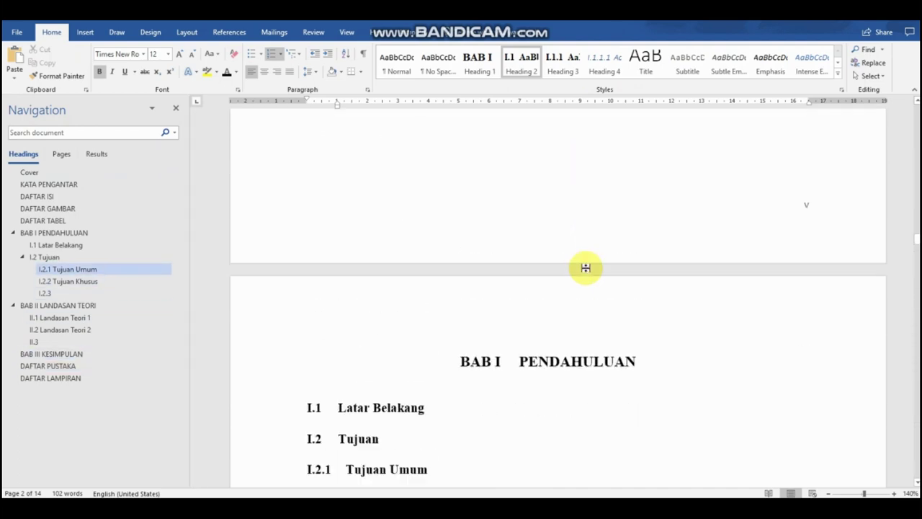
{"action": "scroll", "coordinate": [587, 268], "scroll_direction": "up", "scroll_amount": 10}
{"action": "scroll", "coordinate": [586, 267], "scroll_direction": "up", "scroll_amount": 10}
{"action": "scroll", "coordinate": [586, 267], "scroll_direction": "up", "scroll_amount": 10}
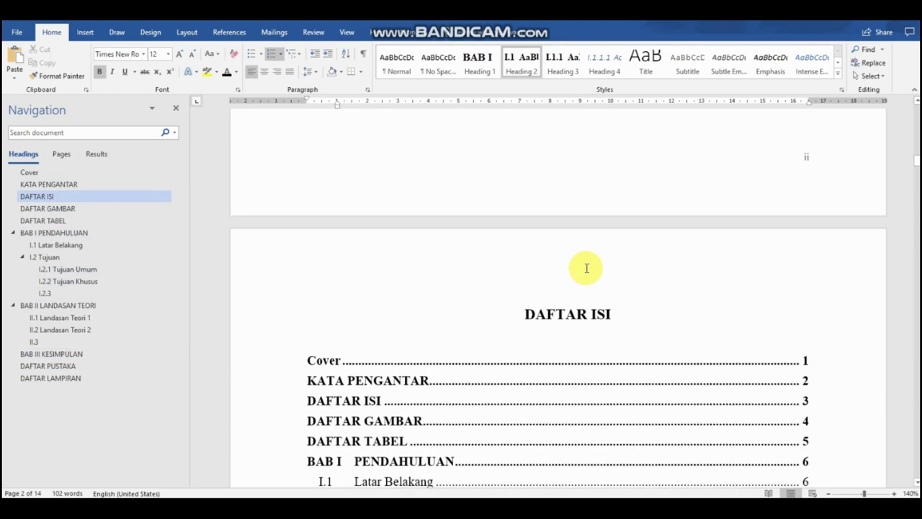
Update only the page numbers of the DAFTAR ISI table so front-matter entries read i–v.
{"action": "left_click", "coordinate": [610, 388]}
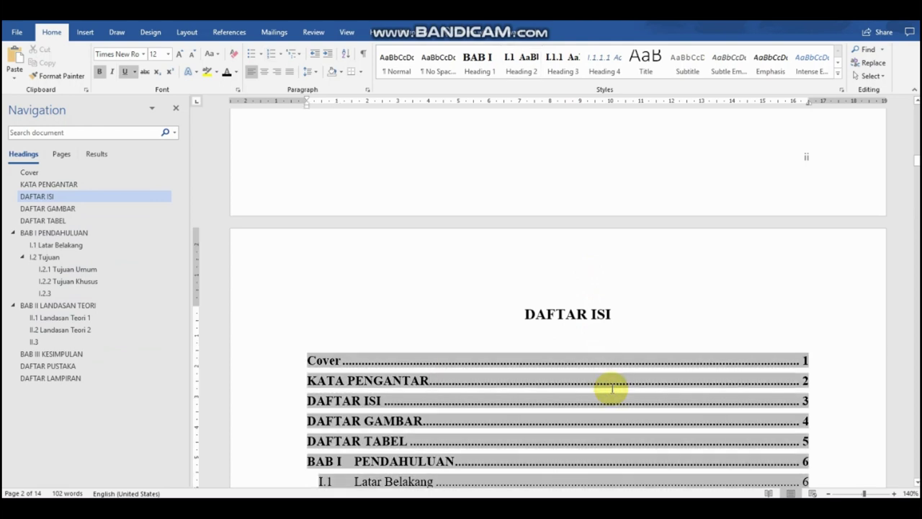
{"action": "right_click", "coordinate": [609, 382]}
{"action": "left_click", "coordinate": [627, 329]}
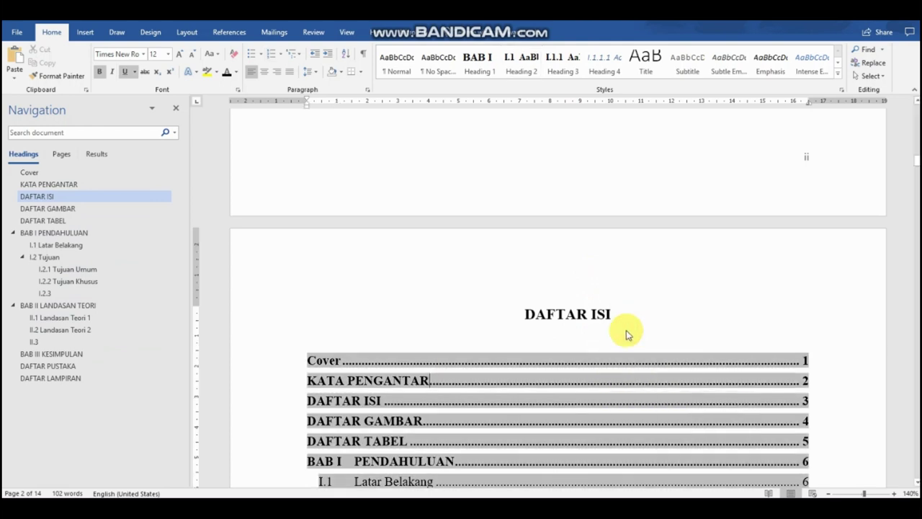
{"action": "left_click", "coordinate": [637, 359]}
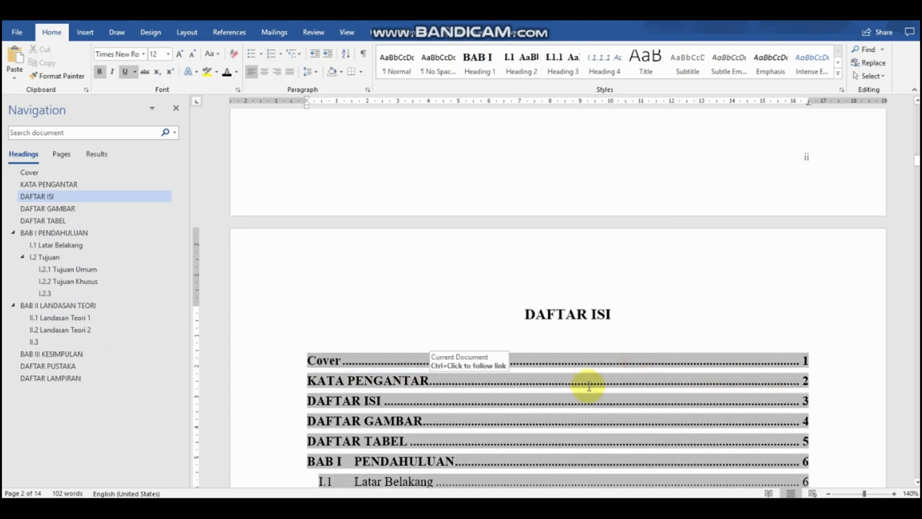
{"action": "right_click", "coordinate": [588, 389]}
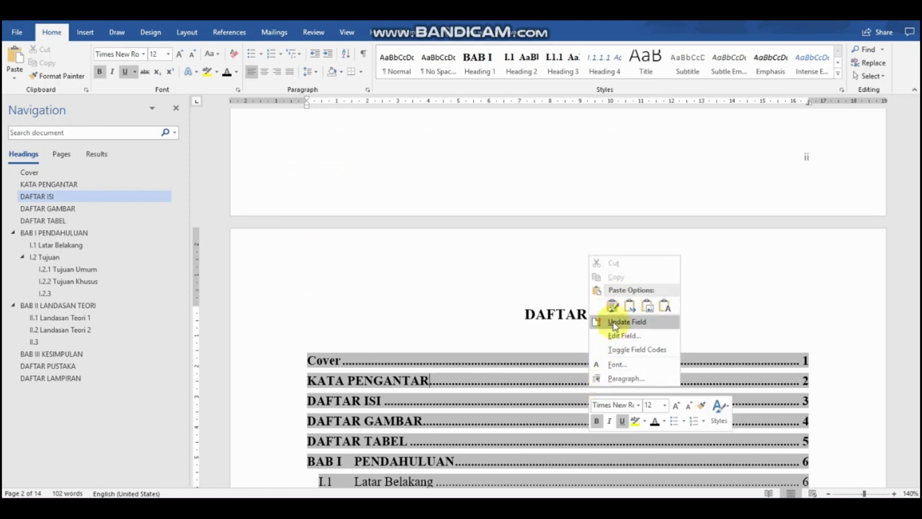
{"action": "left_click", "coordinate": [614, 325]}
{"action": "left_click", "coordinate": [463, 271]}
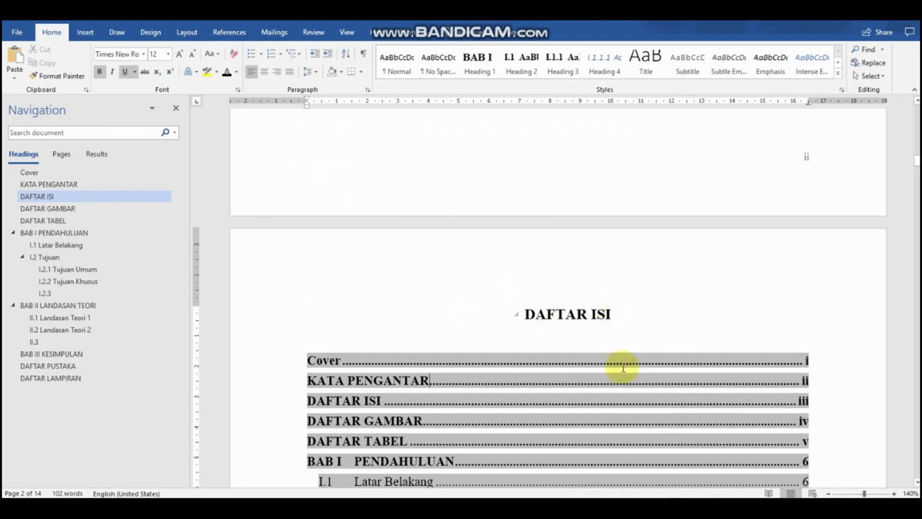
{"action": "left_click", "coordinate": [639, 308]}
{"action": "scroll", "coordinate": [856, 393], "scroll_direction": "down", "scroll_amount": 2}
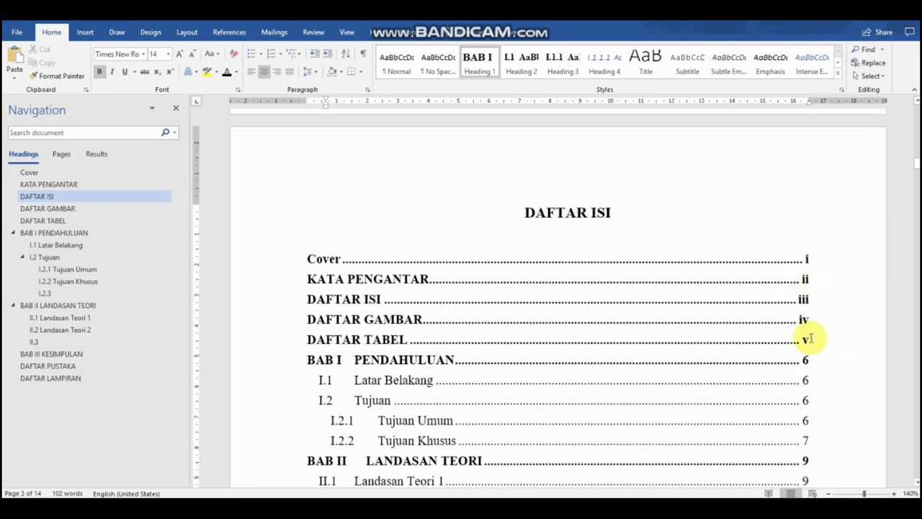
{"action": "scroll", "coordinate": [782, 340], "scroll_direction": "down", "scroll_amount": 4}
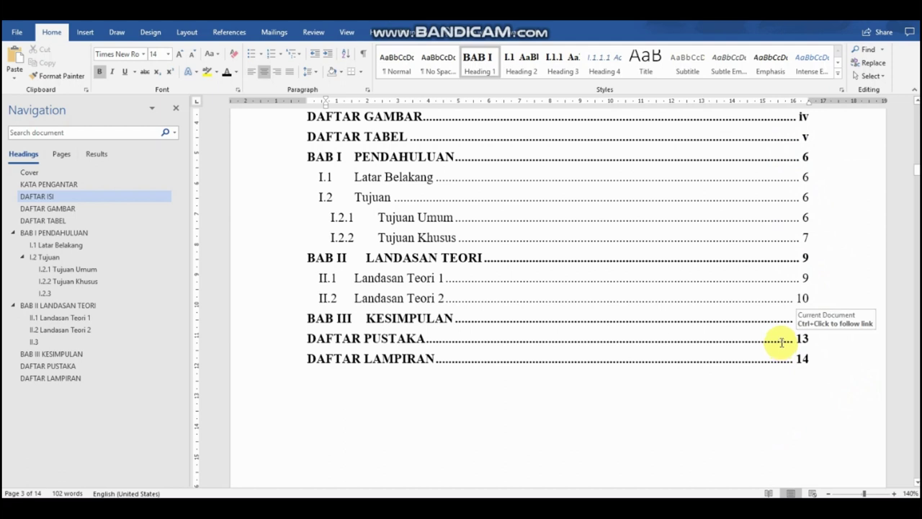
{"action": "scroll", "coordinate": [582, 263], "scroll_direction": "down", "scroll_amount": 15}
Open the BAB I header and unlink Section 2's header and footer from the previous section.
{"action": "scroll", "coordinate": [579, 264], "scroll_direction": "down", "scroll_amount": 10}
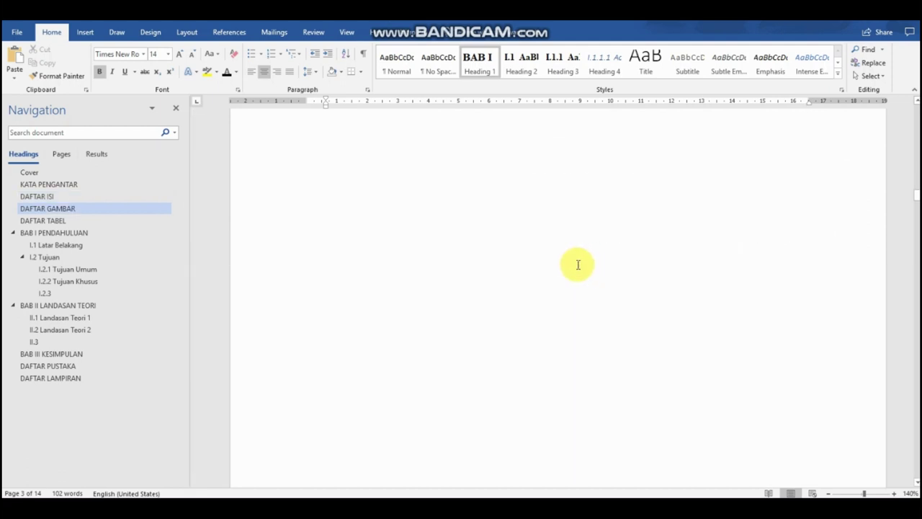
{"action": "scroll", "coordinate": [577, 268], "scroll_direction": "down", "scroll_amount": 10}
{"action": "scroll", "coordinate": [577, 268], "scroll_direction": "down", "scroll_amount": 10}
{"action": "scroll", "coordinate": [578, 264], "scroll_direction": "down", "scroll_amount": 10}
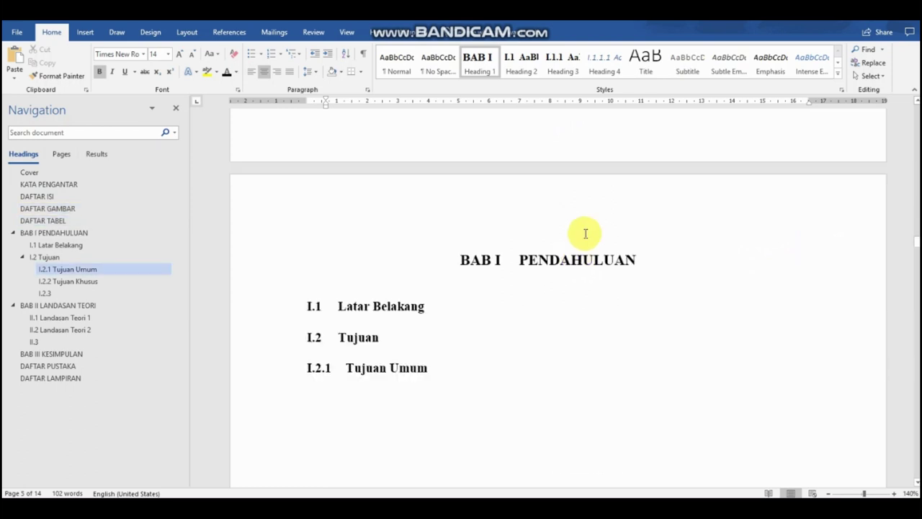
{"action": "double_click", "coordinate": [637, 215]}
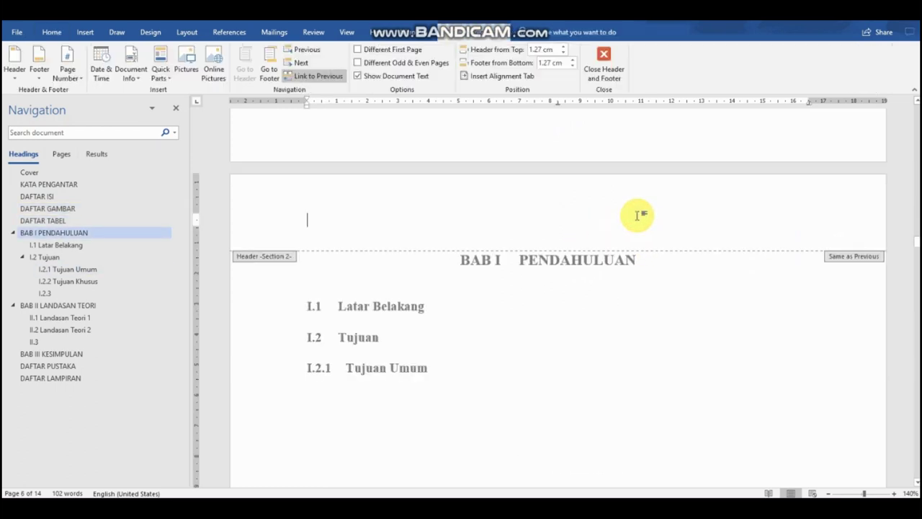
{"action": "left_click", "coordinate": [318, 78]}
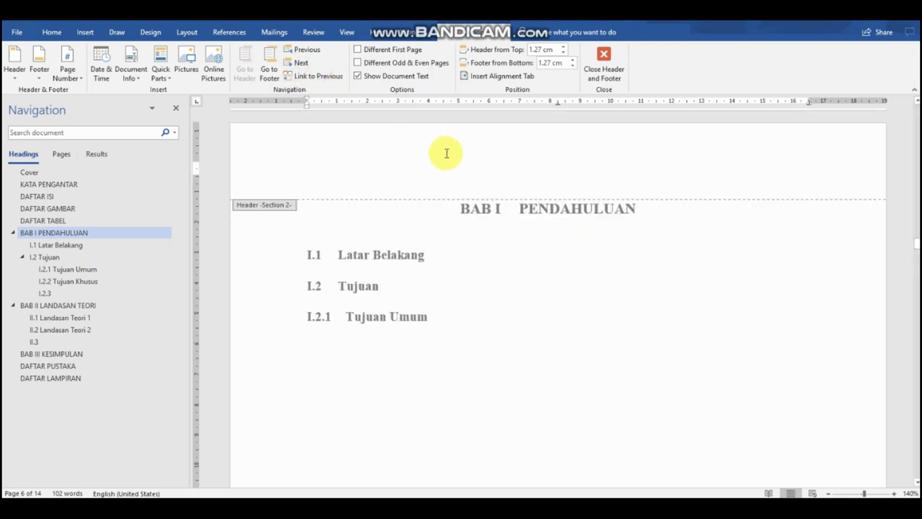
{"action": "scroll", "coordinate": [446, 162], "scroll_direction": "down", "scroll_amount": 6}
{"action": "scroll", "coordinate": [454, 172], "scroll_direction": "down", "scroll_amount": 3}
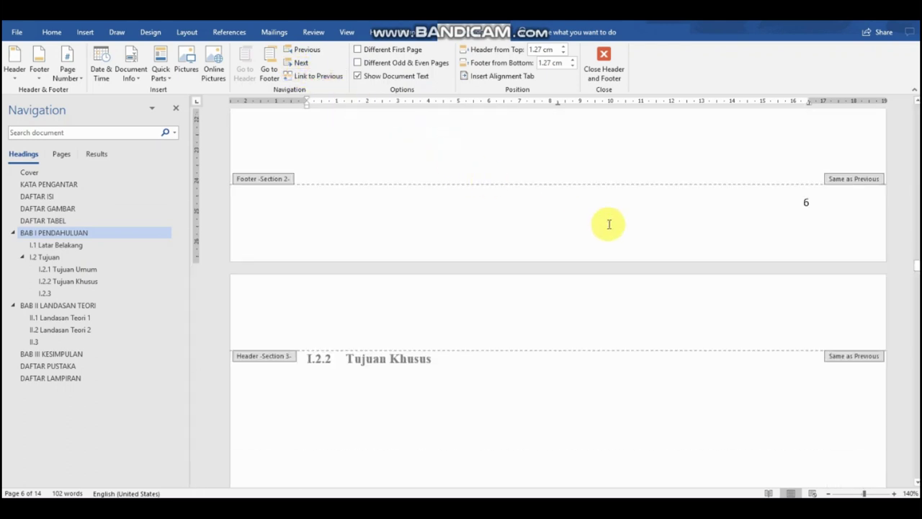
{"action": "left_click", "coordinate": [751, 209]}
{"action": "left_click", "coordinate": [313, 78]}
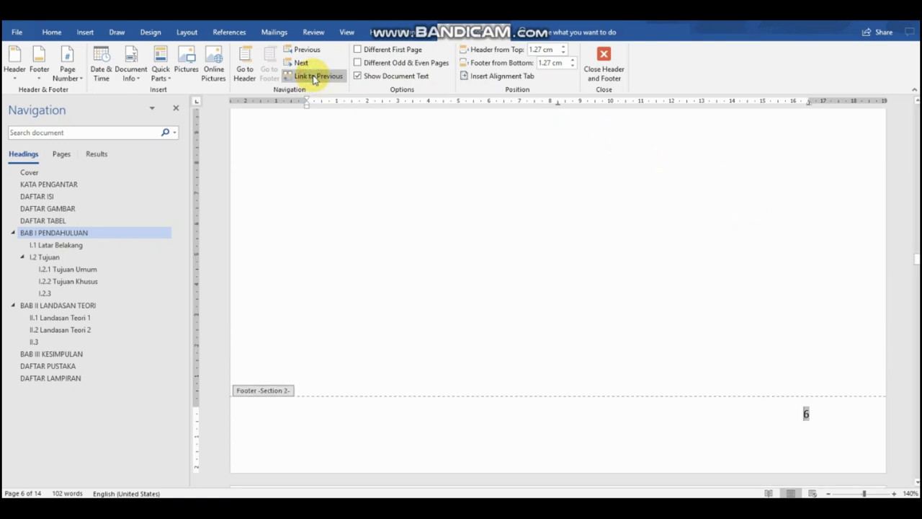
Unlink Section 3's header and footer from the previous section as well.
{"action": "scroll", "coordinate": [422, 149], "scroll_direction": "down", "scroll_amount": 2}
{"action": "scroll", "coordinate": [427, 147], "scroll_direction": "down", "scroll_amount": 3}
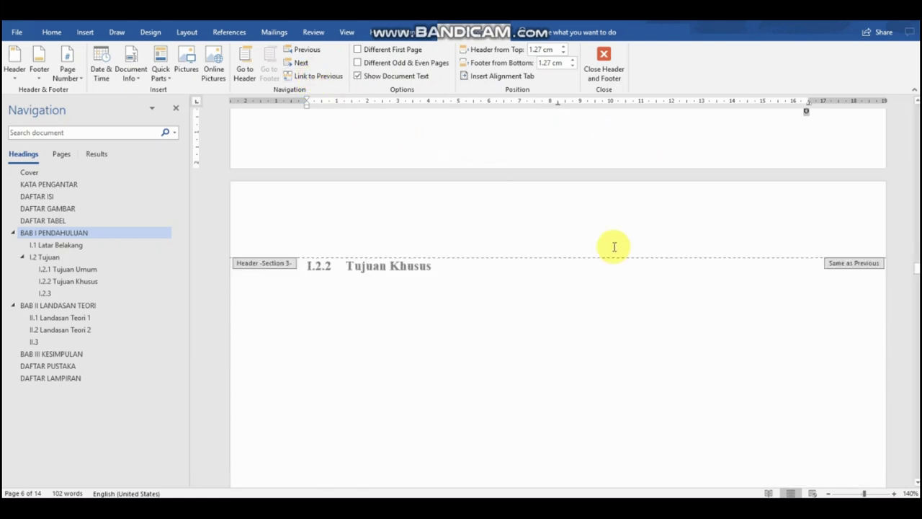
{"action": "left_click", "coordinate": [322, 78]}
{"action": "scroll", "coordinate": [560, 242], "scroll_direction": "down", "scroll_amount": 5}
{"action": "scroll", "coordinate": [568, 237], "scroll_direction": "down", "scroll_amount": 5}
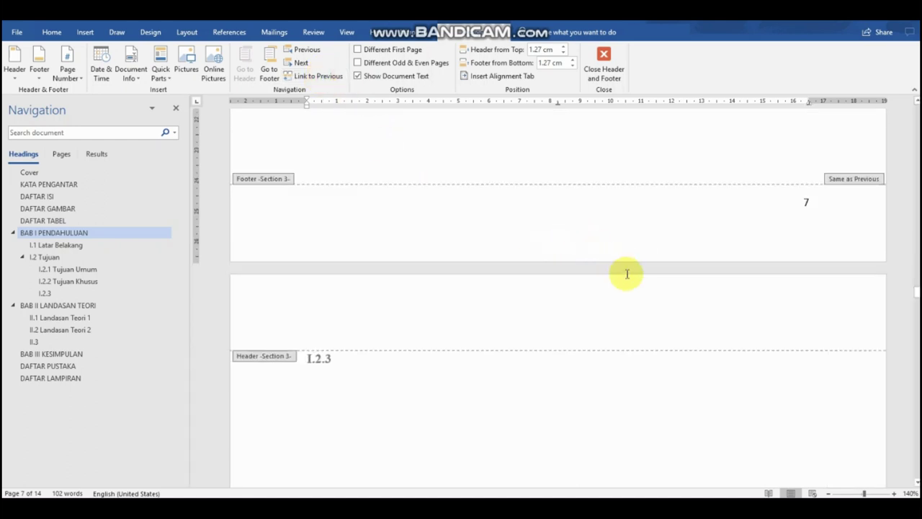
{"action": "left_click", "coordinate": [613, 207]}
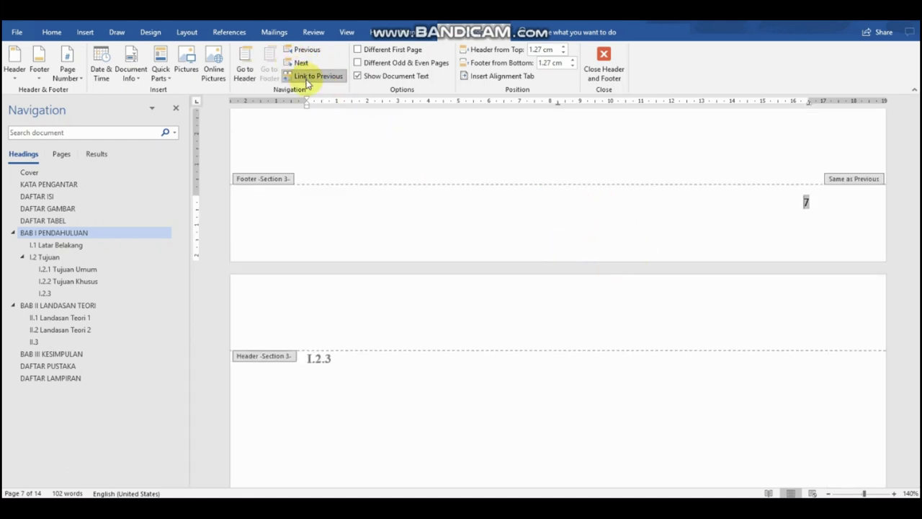
{"action": "left_click", "coordinate": [307, 78]}
{"action": "scroll", "coordinate": [450, 180], "scroll_direction": "up", "scroll_amount": 5}
{"action": "scroll", "coordinate": [450, 180], "scroll_direction": "up", "scroll_amount": 2}
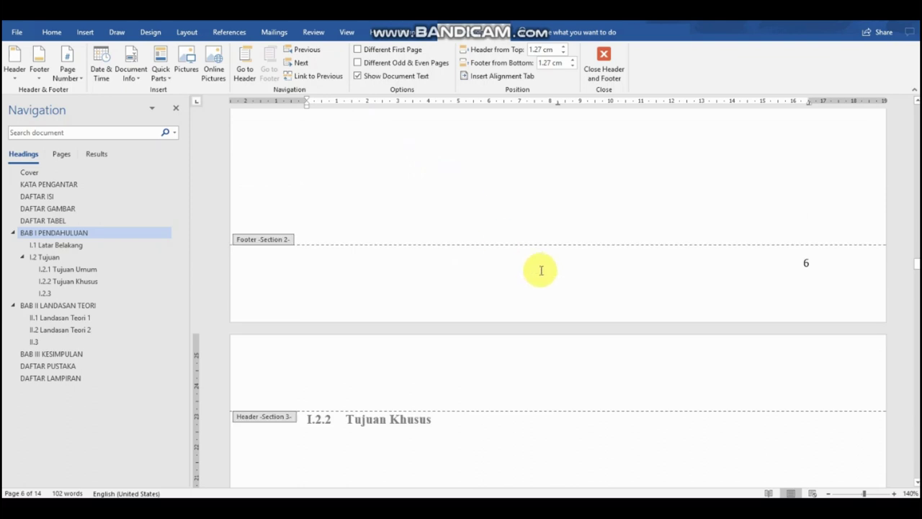
{"action": "key", "text": "Page_Up"}
{"action": "scroll", "coordinate": [539, 245], "scroll_direction": "up", "scroll_amount": 2}
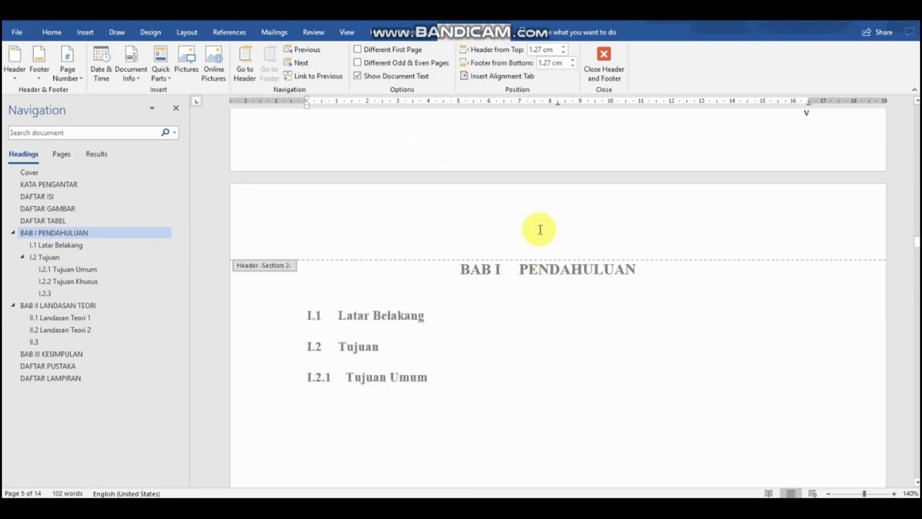
Insert a right-aligned page number at the top of the BAB I page.
{"action": "left_click", "coordinate": [85, 33]}
{"action": "left_click", "coordinate": [665, 72]}
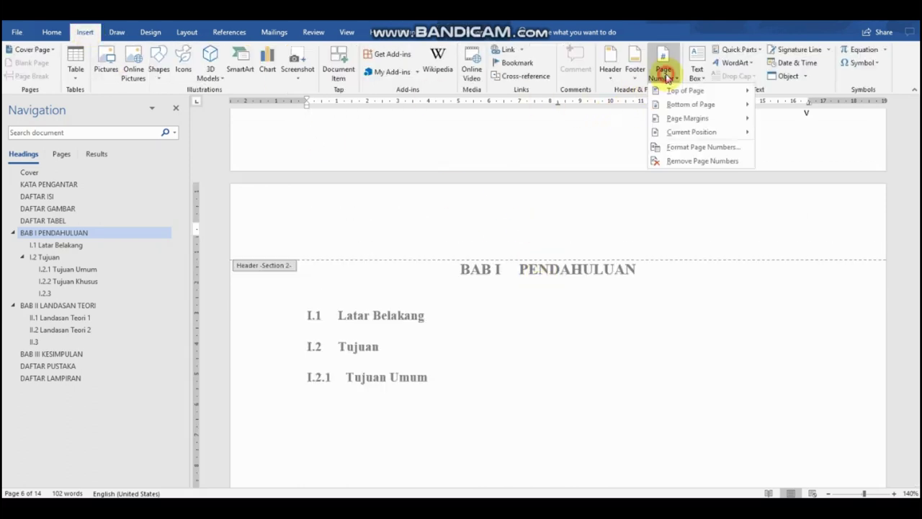
{"action": "left_click", "coordinate": [681, 91]}
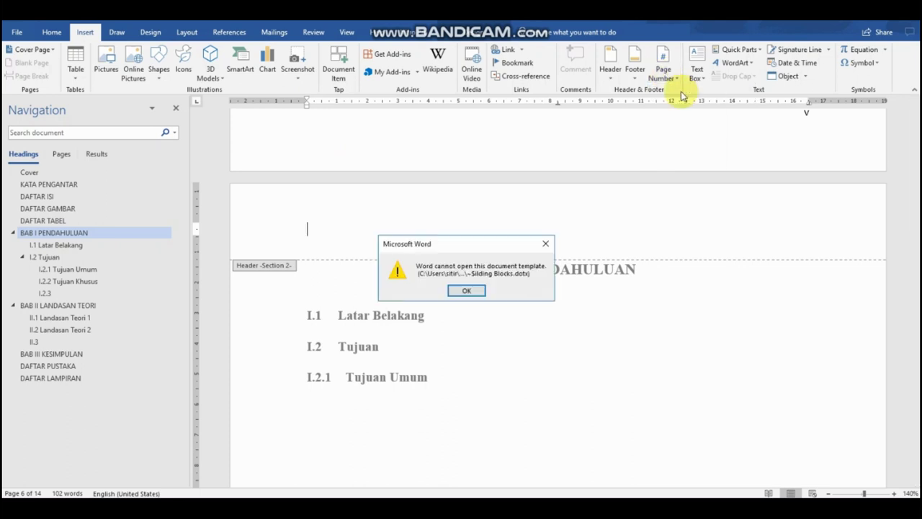
{"action": "left_click", "coordinate": [474, 288]}
{"action": "left_click", "coordinate": [470, 290]}
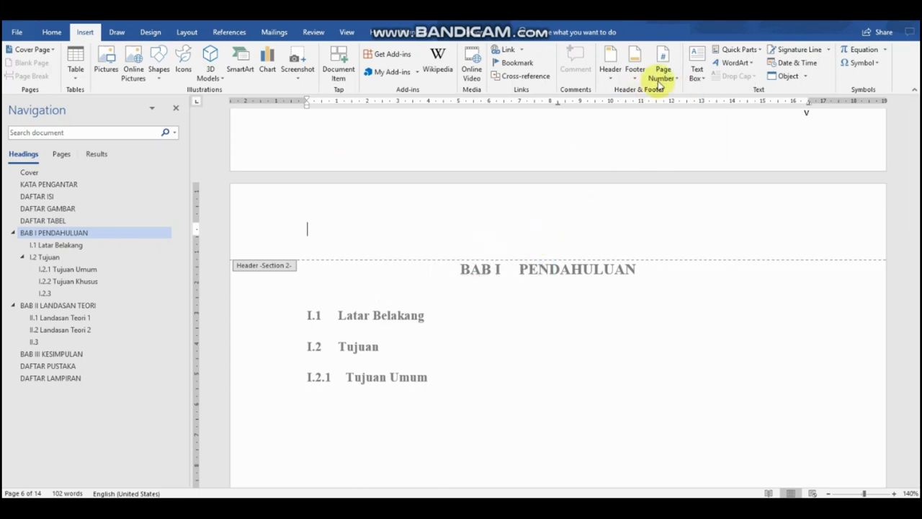
{"action": "left_click", "coordinate": [662, 72]}
{"action": "mouse_move", "coordinate": [679, 94]}
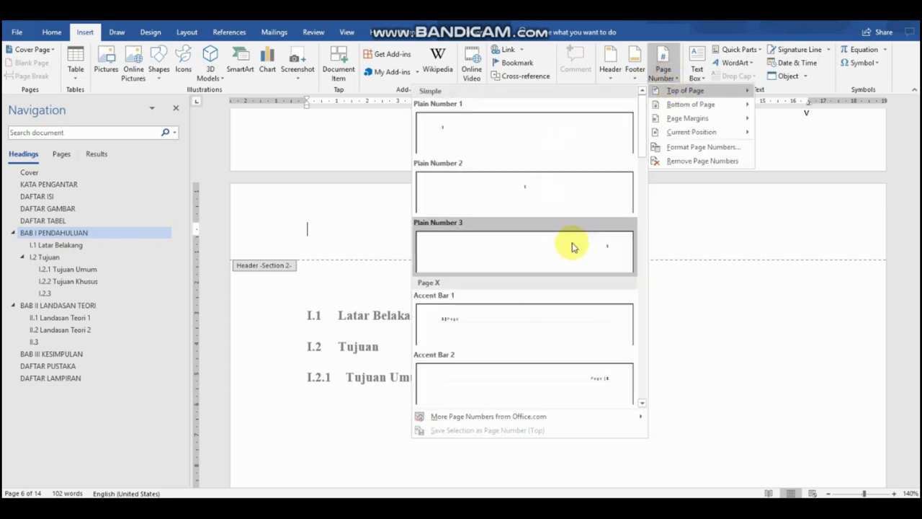
{"action": "left_click", "coordinate": [571, 247]}
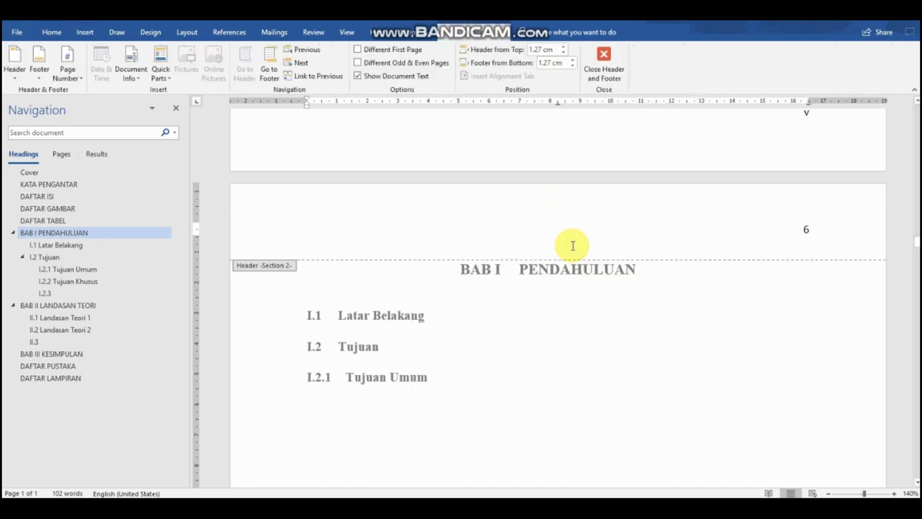
Format the number as 1, 2, 3 with chapter number included, starting at 1, giving I-1.
{"action": "left_click", "coordinate": [66, 68]}
{"action": "left_click", "coordinate": [82, 147]}
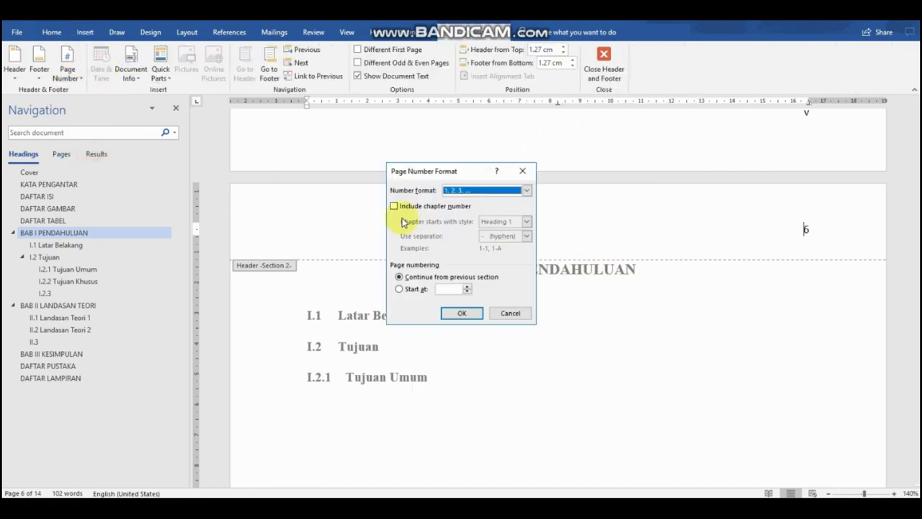
{"action": "left_click", "coordinate": [464, 190]}
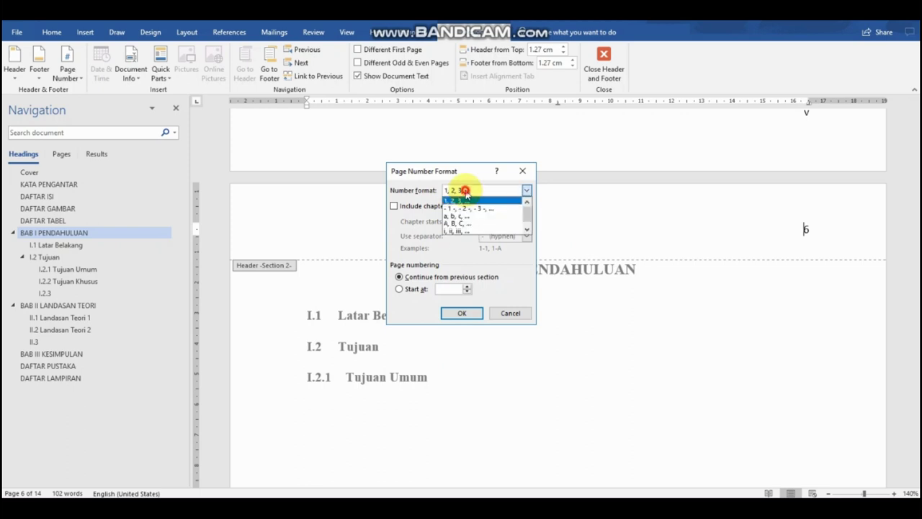
{"action": "left_click", "coordinate": [467, 193]}
{"action": "left_click", "coordinate": [394, 206]}
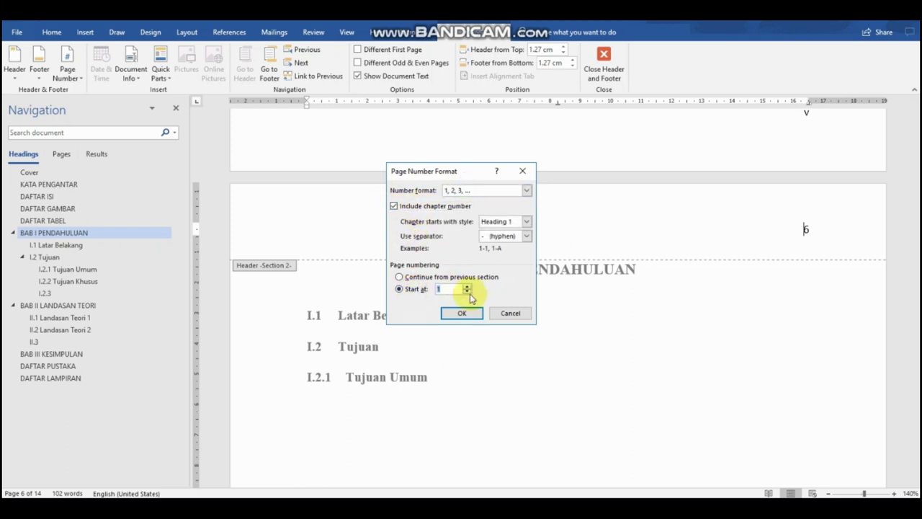
{"action": "left_click", "coordinate": [461, 314]}
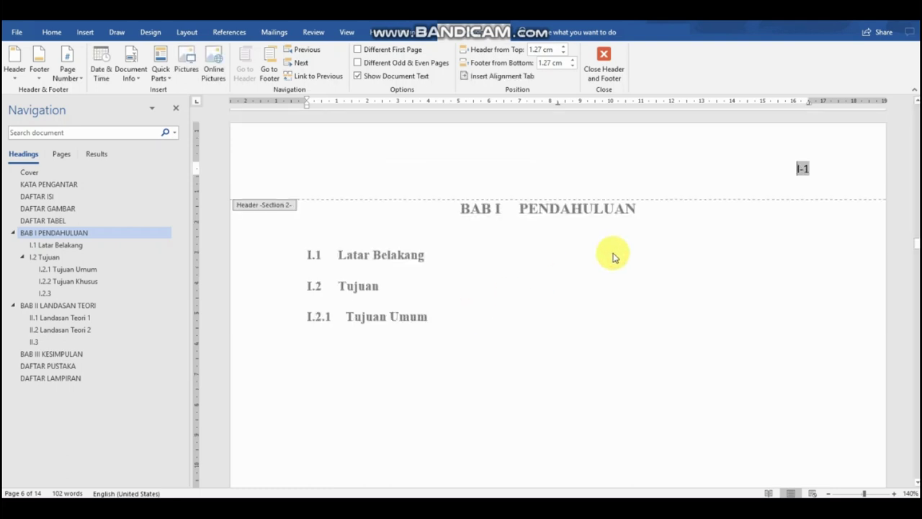
Make Section 3's page numbers include the chapter number, continuing from the previous section.
{"action": "scroll", "coordinate": [754, 166], "scroll_direction": "down", "scroll_amount": 10}
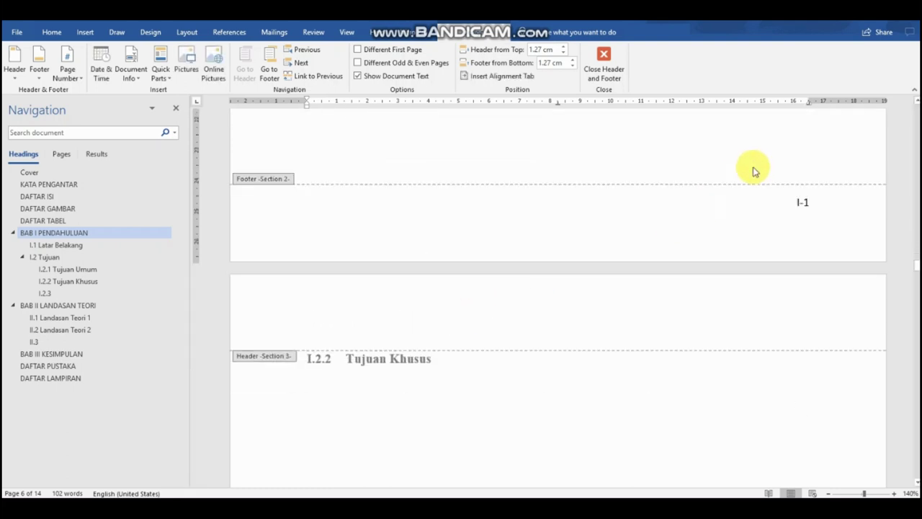
{"action": "left_click", "coordinate": [813, 205]}
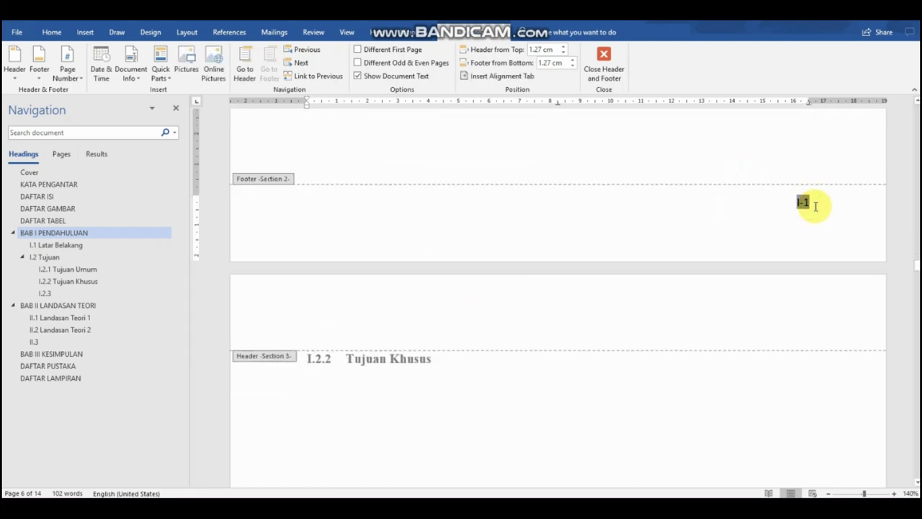
{"action": "scroll", "coordinate": [800, 213], "scroll_direction": "up", "scroll_amount": 9}
{"action": "scroll", "coordinate": [798, 214], "scroll_direction": "up", "scroll_amount": 2}
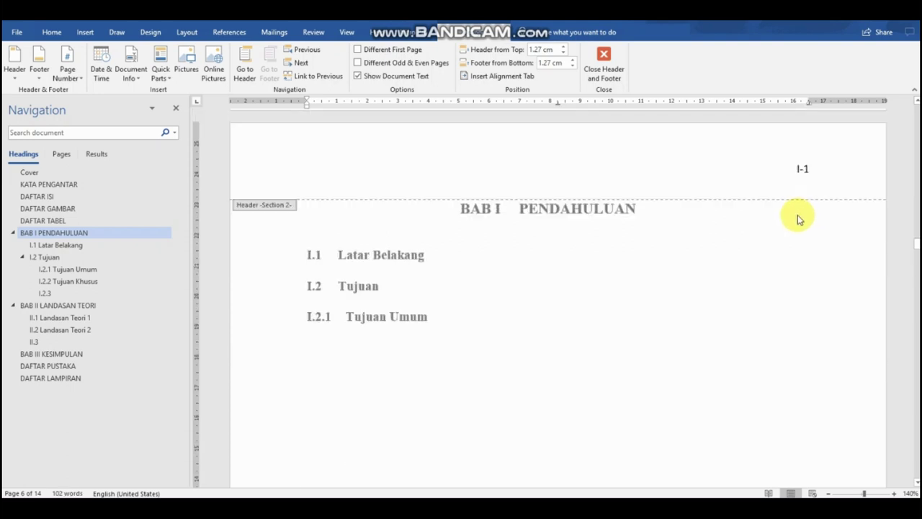
{"action": "scroll", "coordinate": [798, 214], "scroll_direction": "down", "scroll_amount": 8}
{"action": "scroll", "coordinate": [798, 215], "scroll_direction": "down", "scroll_amount": 4}
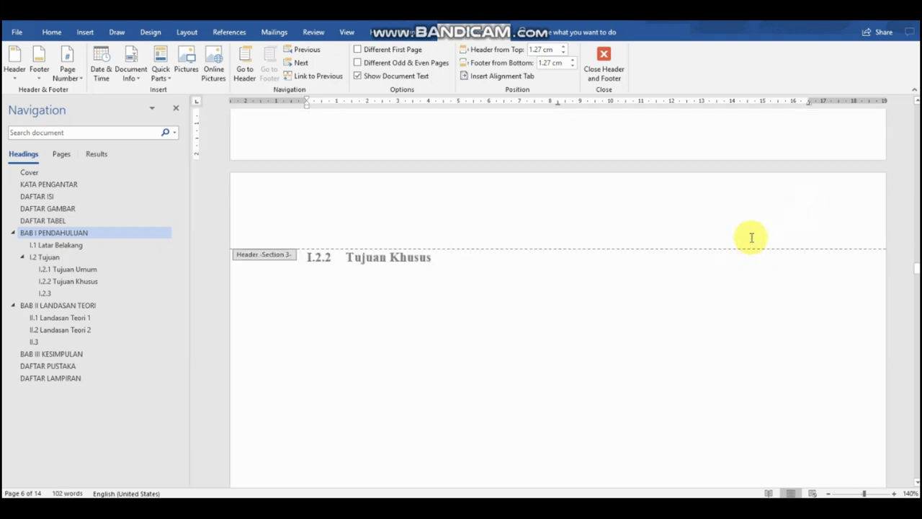
{"action": "scroll", "coordinate": [751, 239], "scroll_direction": "down", "scroll_amount": 6}
{"action": "scroll", "coordinate": [751, 239], "scroll_direction": "down", "scroll_amount": 6}
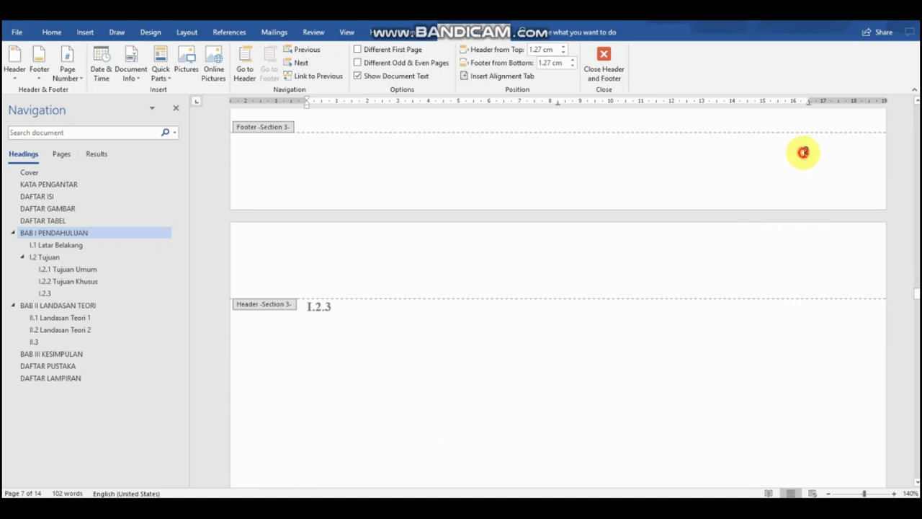
{"action": "left_click", "coordinate": [66, 79]}
{"action": "left_click", "coordinate": [77, 151]}
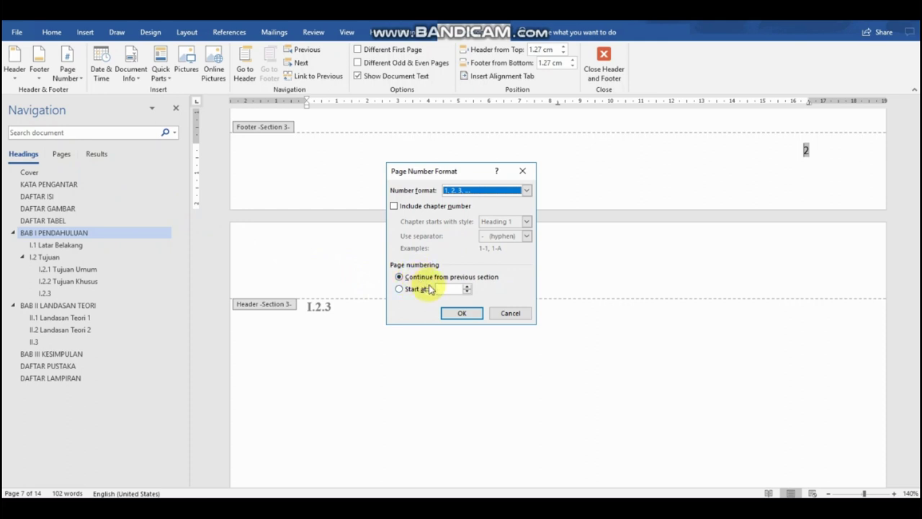
{"action": "left_click", "coordinate": [394, 206]}
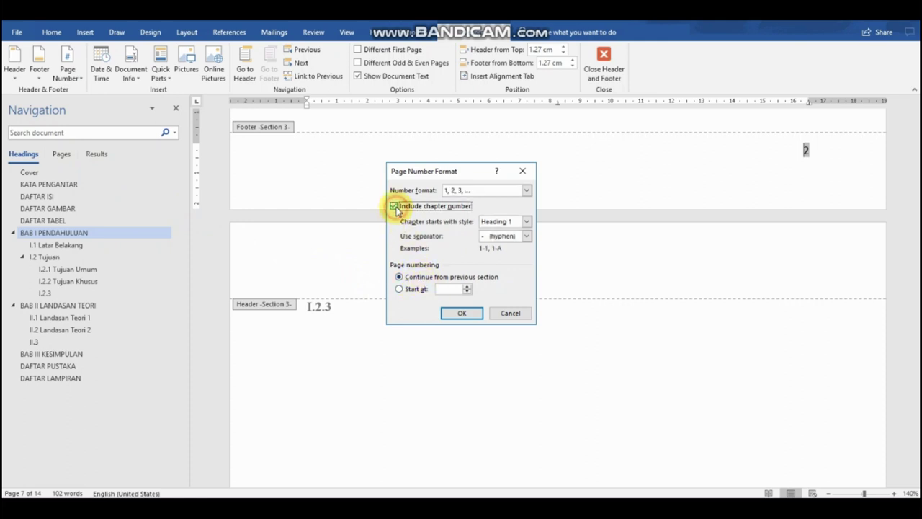
{"action": "left_click", "coordinate": [461, 312]}
Scroll through BAB I to confirm the next footer now reads I-2.
{"action": "scroll", "coordinate": [668, 284], "scroll_direction": "up", "scroll_amount": 5}
{"action": "scroll", "coordinate": [670, 283], "scroll_direction": "up", "scroll_amount": 5}
{"action": "scroll", "coordinate": [673, 281], "scroll_direction": "up", "scroll_amount": 5}
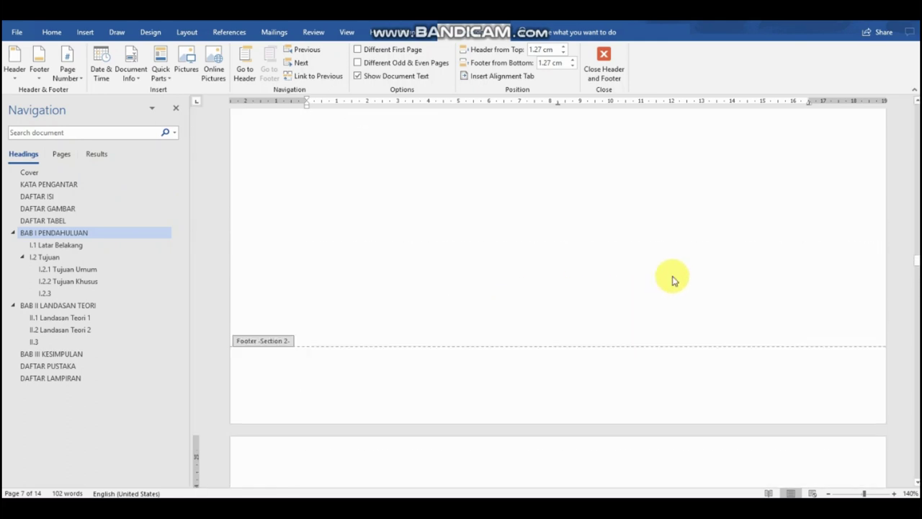
{"action": "scroll", "coordinate": [673, 281], "scroll_direction": "up", "scroll_amount": 5}
{"action": "scroll", "coordinate": [674, 278], "scroll_direction": "up", "scroll_amount": 5}
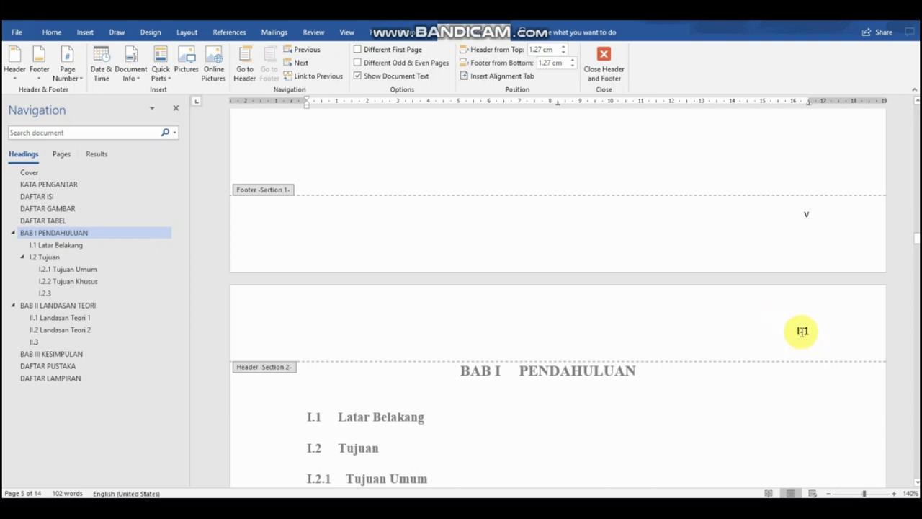
{"action": "scroll", "coordinate": [801, 332], "scroll_direction": "down", "scroll_amount": 5}
{"action": "scroll", "coordinate": [801, 332], "scroll_direction": "down", "scroll_amount": 5}
{"action": "scroll", "coordinate": [801, 332], "scroll_direction": "down", "scroll_amount": 5}
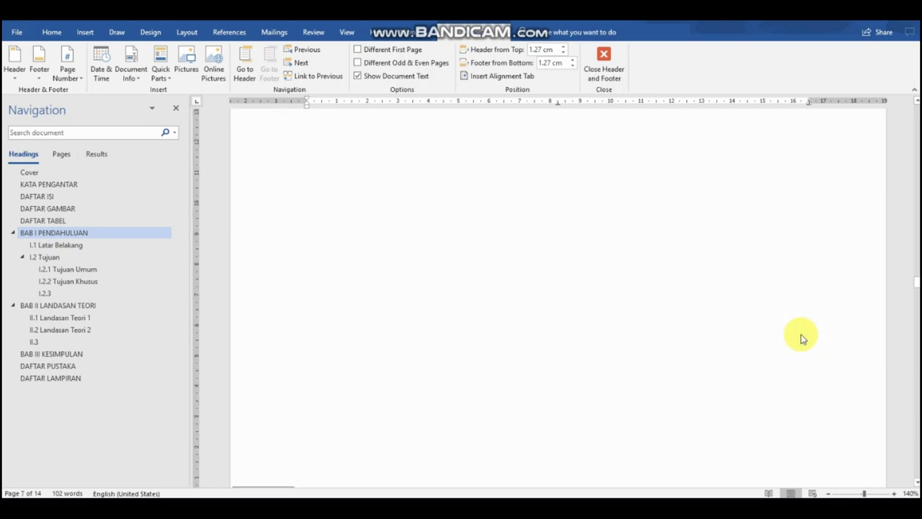
{"action": "scroll", "coordinate": [802, 332], "scroll_direction": "down", "scroll_amount": 5}
{"action": "left_click", "coordinate": [802, 334]}
Unlink the BAB II (Section 4) header and footer from the previous section.
{"action": "scroll", "coordinate": [831, 335], "scroll_direction": "down", "scroll_amount": 10}
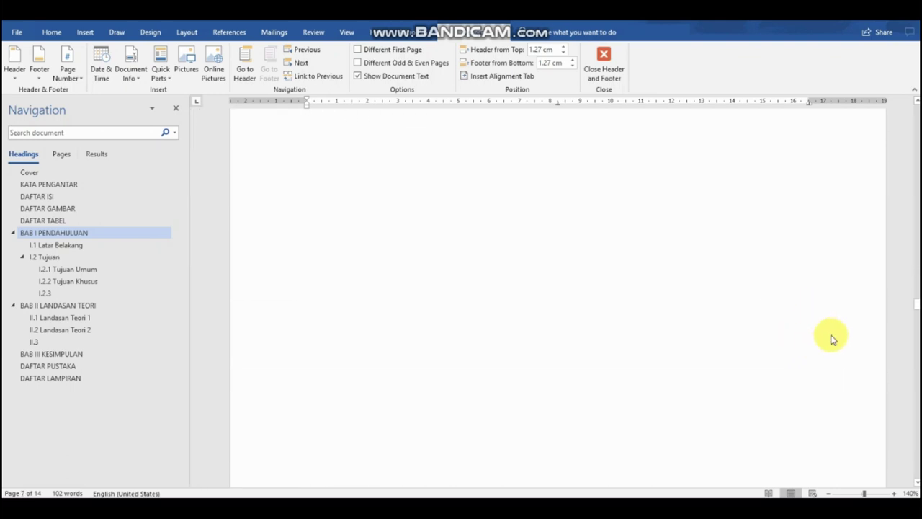
{"action": "left_click", "coordinate": [771, 276]}
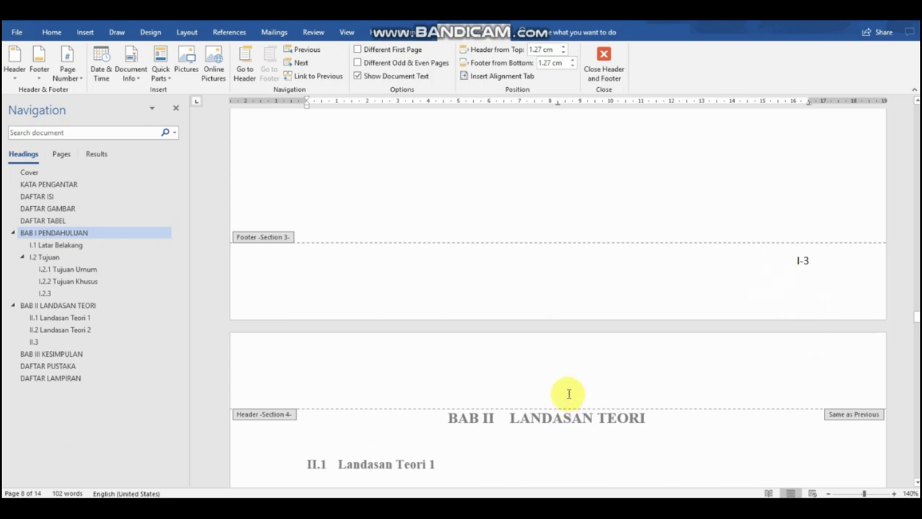
{"action": "left_click", "coordinate": [569, 394]}
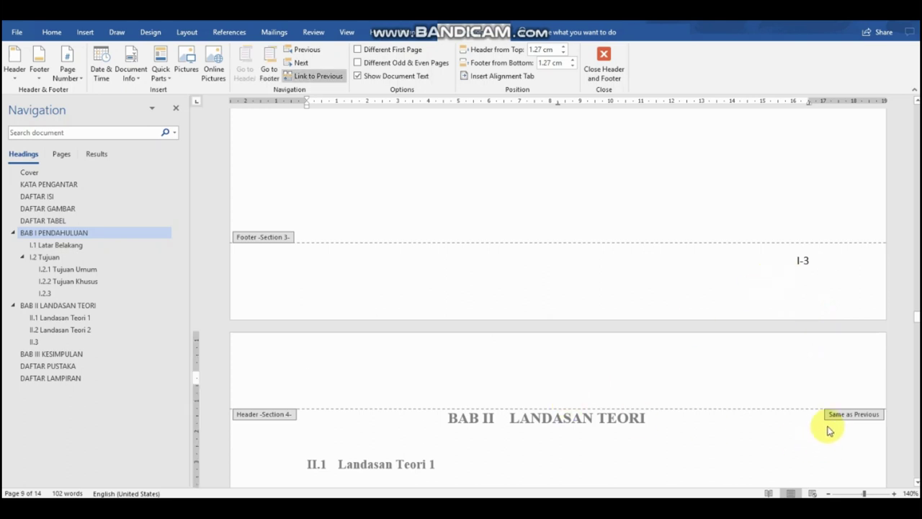
{"action": "left_click", "coordinate": [317, 75]}
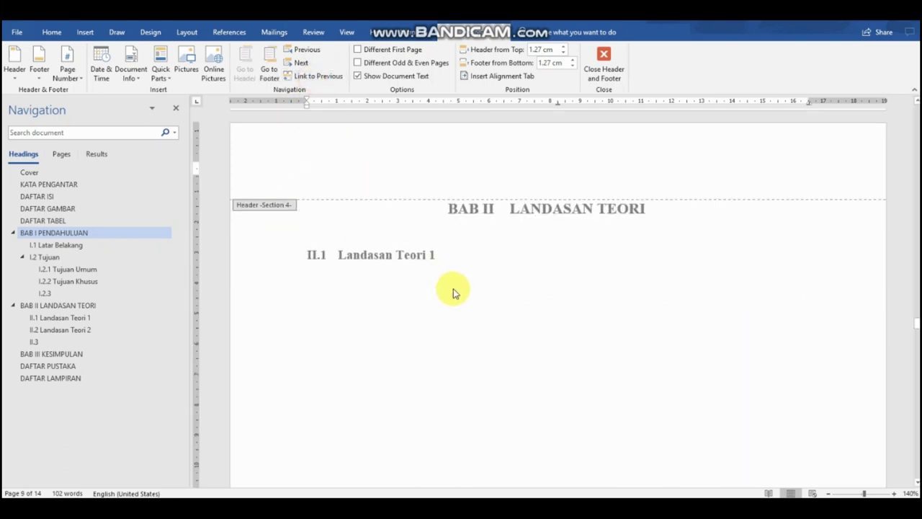
{"action": "scroll", "coordinate": [453, 290], "scroll_direction": "down", "scroll_amount": 8}
{"action": "scroll", "coordinate": [574, 192], "scroll_direction": "down", "scroll_amount": 4}
{"action": "scroll", "coordinate": [603, 252], "scroll_direction": "up", "scroll_amount": 3}
{"action": "left_click", "coordinate": [599, 308]}
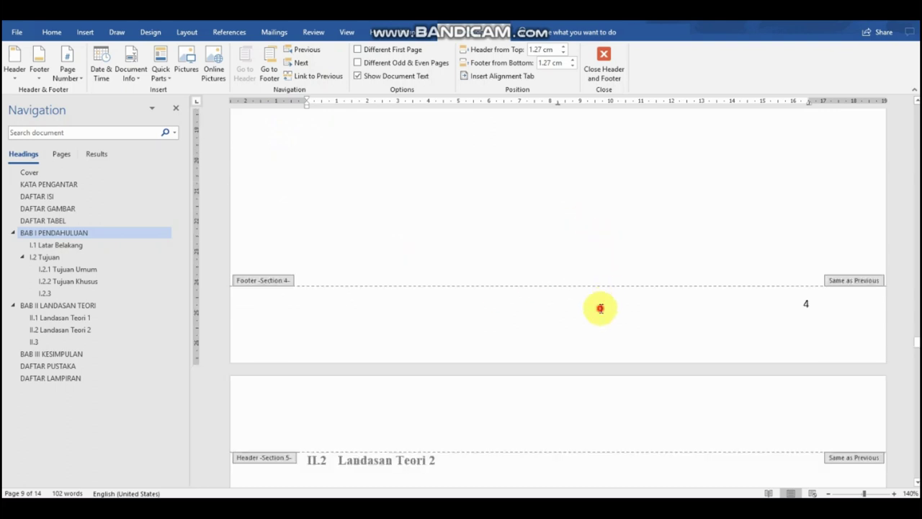
{"action": "left_click", "coordinate": [313, 75]}
Unlink Section 5's header and footer too, then return to the BAB II page header.
{"action": "scroll", "coordinate": [564, 315], "scroll_direction": "down", "scroll_amount": 5}
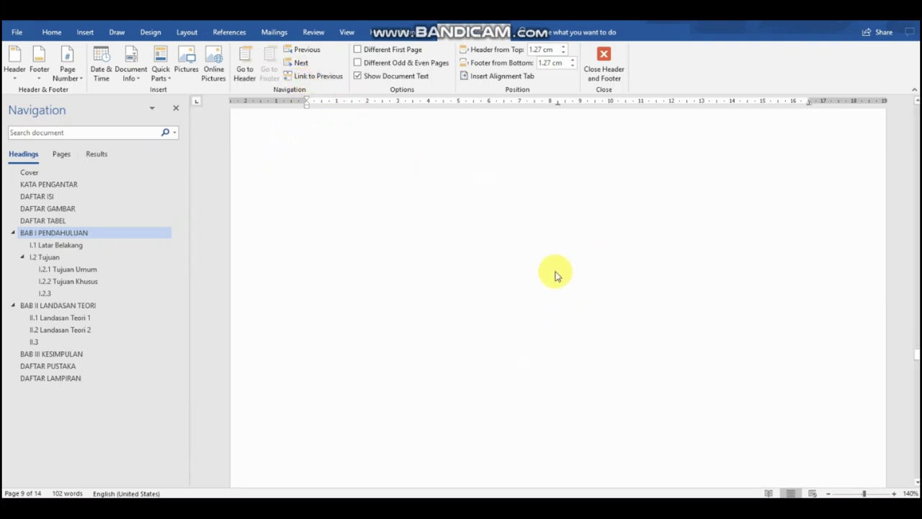
{"action": "scroll", "coordinate": [558, 214], "scroll_direction": "up", "scroll_amount": 2}
{"action": "left_click", "coordinate": [552, 219]}
{"action": "left_click", "coordinate": [311, 76]}
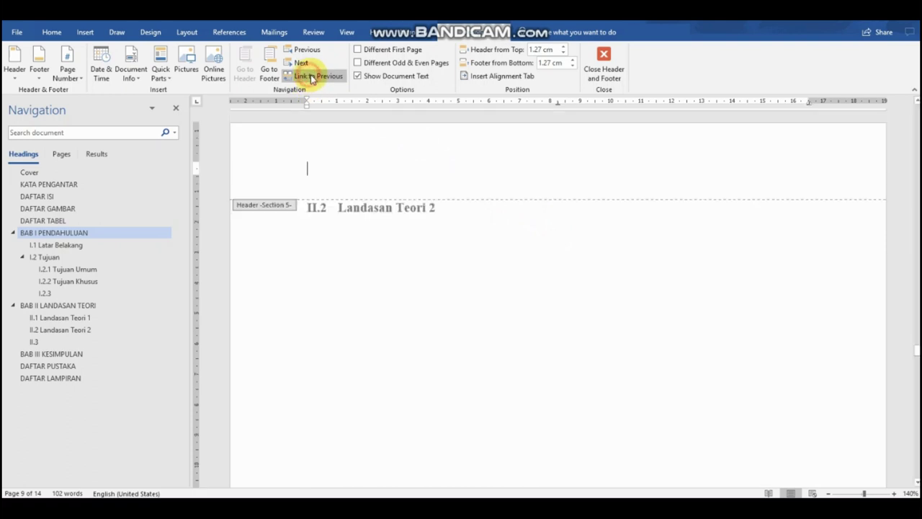
{"action": "scroll", "coordinate": [528, 360], "scroll_direction": "down", "scroll_amount": 10}
{"action": "left_click", "coordinate": [518, 317]}
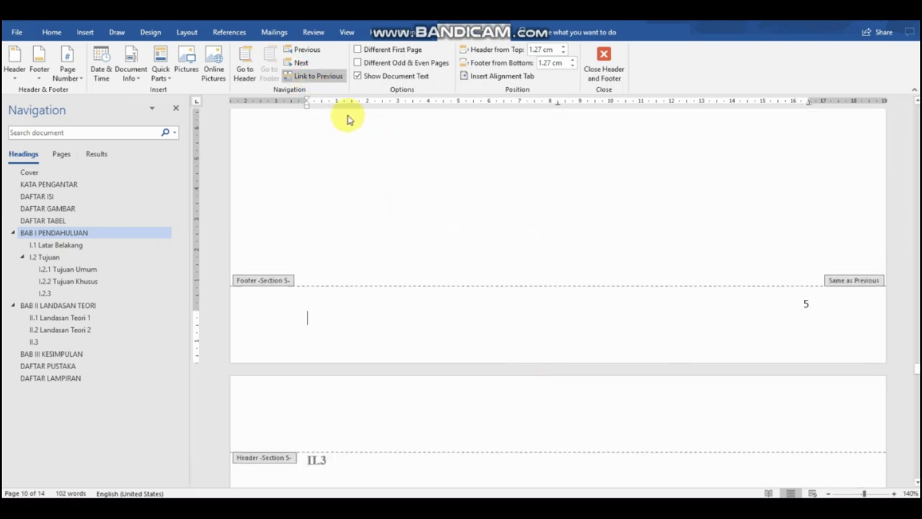
{"action": "left_click", "coordinate": [313, 77]}
{"action": "scroll", "coordinate": [442, 334], "scroll_direction": "down", "scroll_amount": 5}
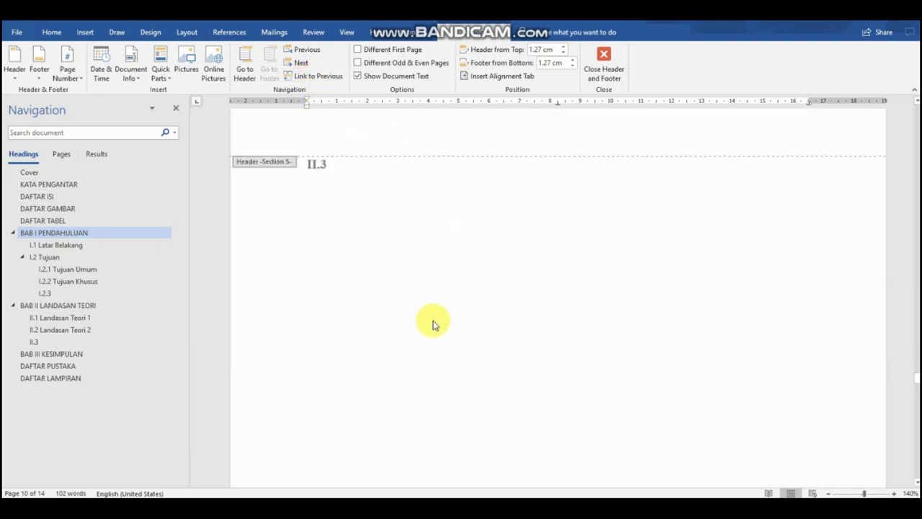
{"action": "scroll", "coordinate": [433, 324], "scroll_direction": "up", "scroll_amount": 15}
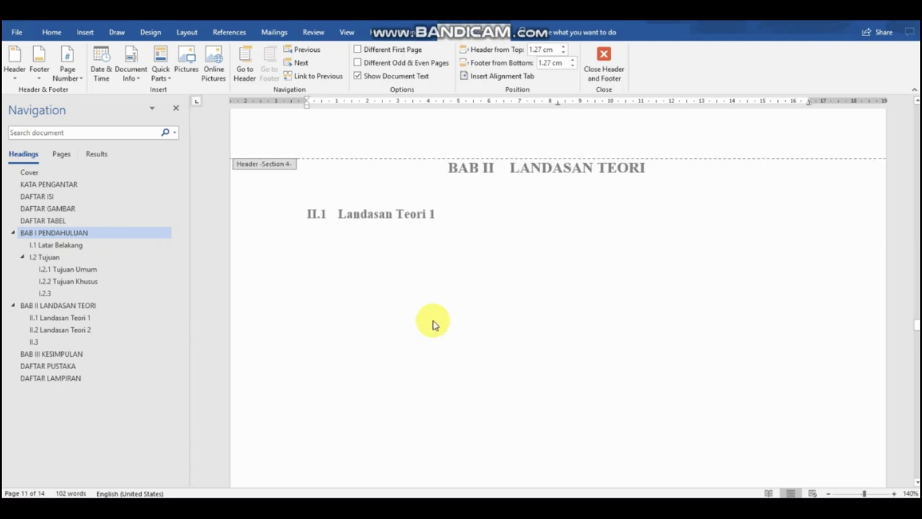
{"action": "left_click", "coordinate": [483, 225]}
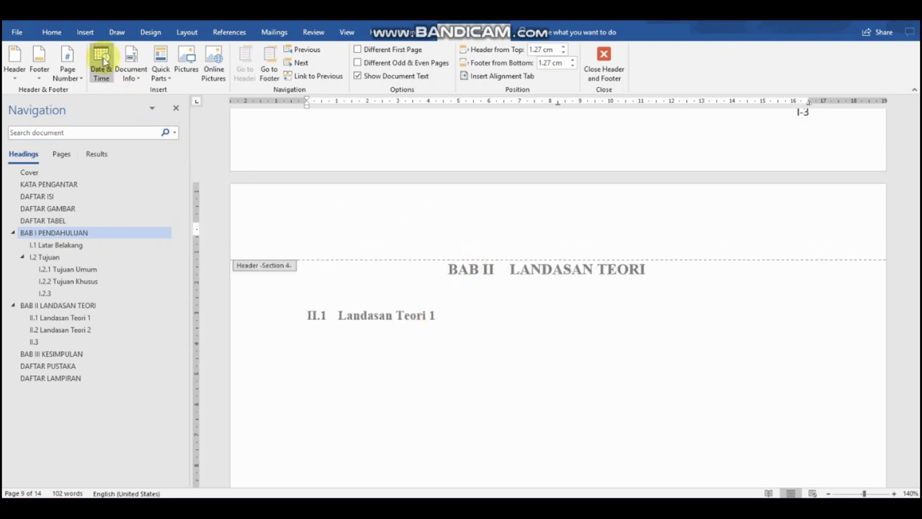
Insert a right-aligned top-of-page number (Plain Number 3) in the BAB II header.
{"action": "left_click", "coordinate": [85, 33]}
{"action": "left_click", "coordinate": [663, 72]}
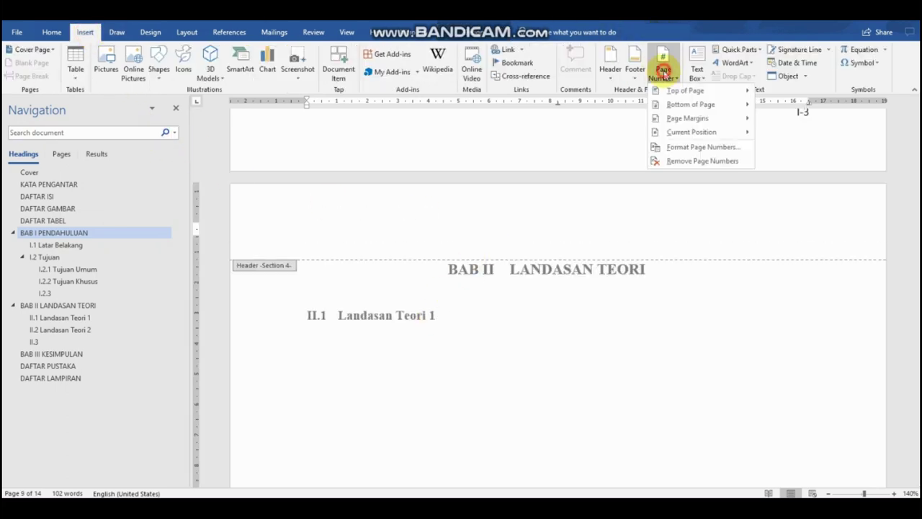
{"action": "left_click", "coordinate": [672, 93]}
{"action": "left_click", "coordinate": [468, 290]}
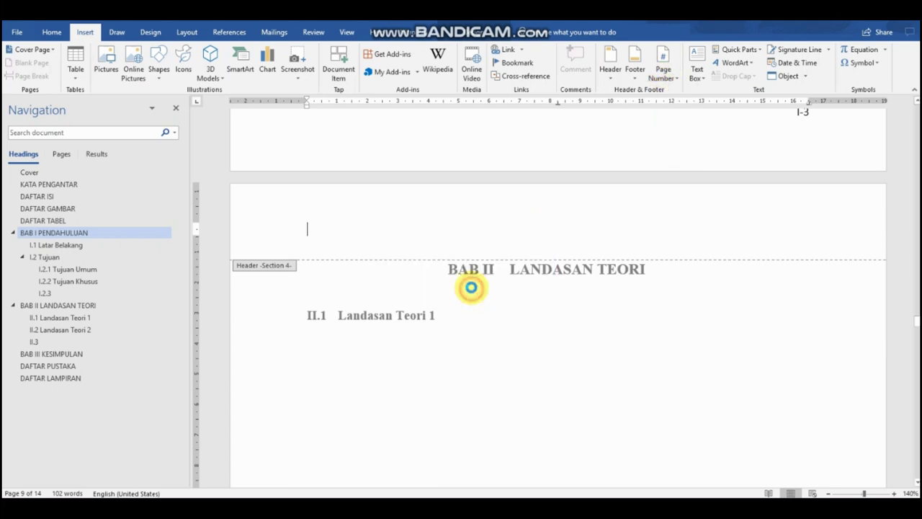
{"action": "left_click", "coordinate": [470, 290]}
{"action": "left_click", "coordinate": [663, 72]}
{"action": "mouse_move", "coordinate": [674, 91]}
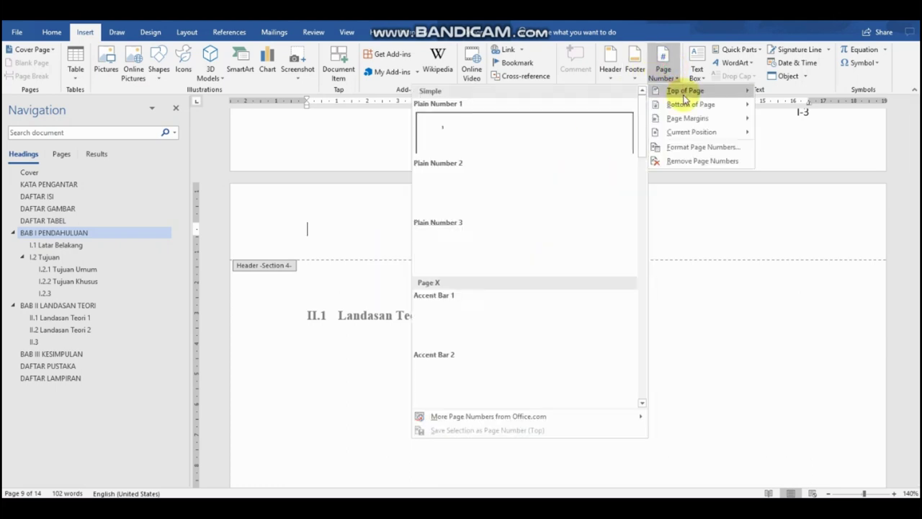
{"action": "left_click", "coordinate": [574, 242]}
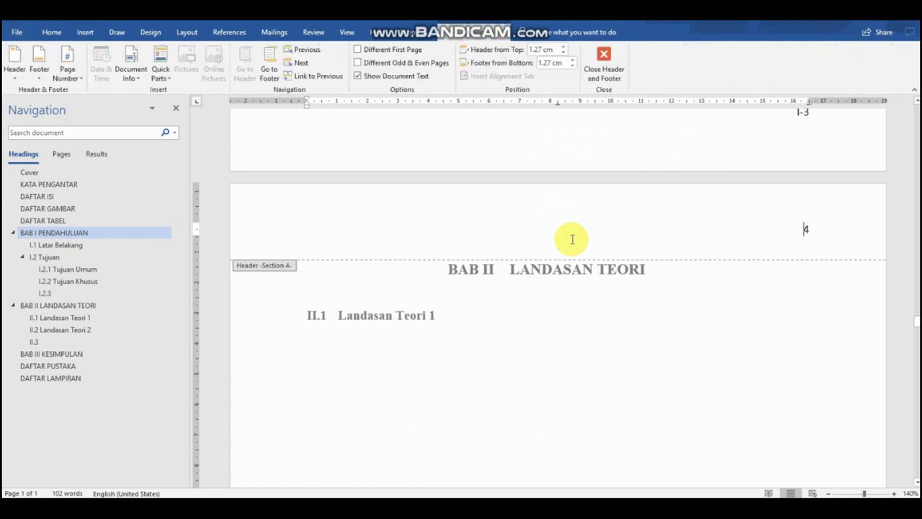
Format the number to include the chapter number and start at 1, so it reads II-1.
{"action": "left_click", "coordinate": [67, 73]}
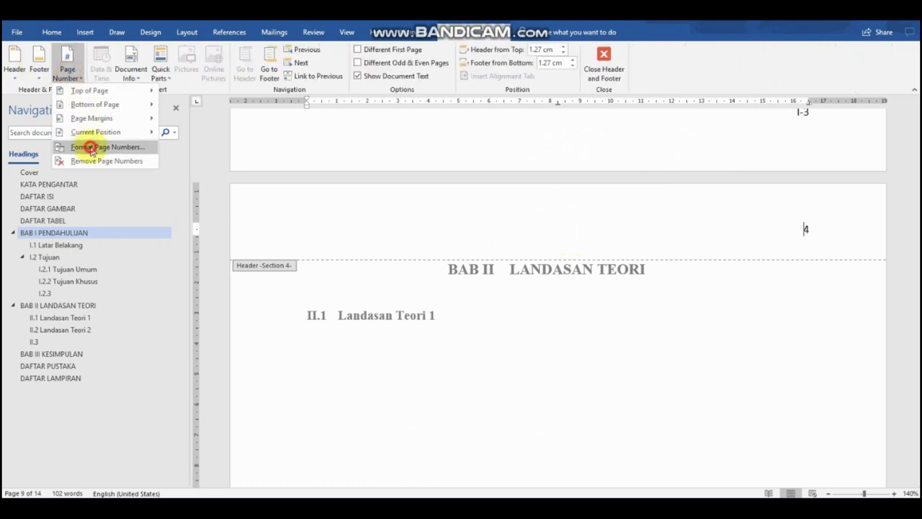
{"action": "left_click", "coordinate": [92, 146]}
{"action": "left_click", "coordinate": [395, 206]}
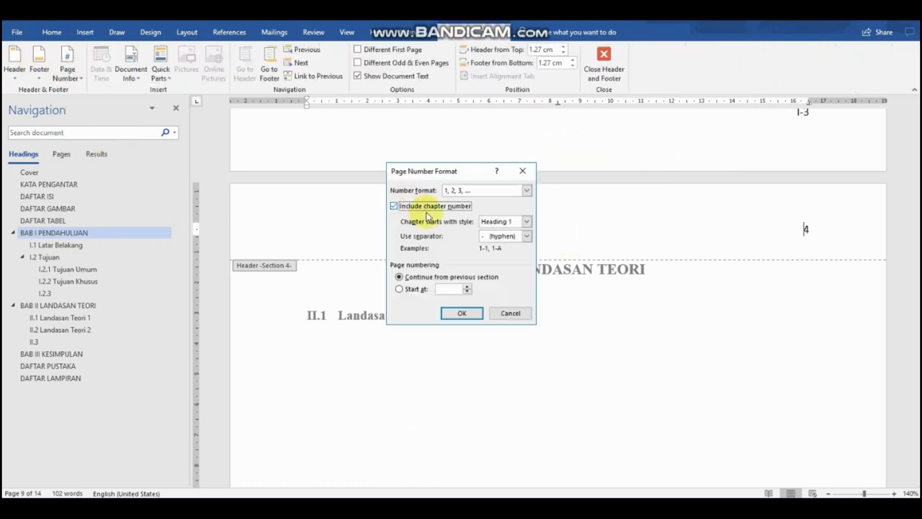
{"action": "left_click", "coordinate": [416, 289]}
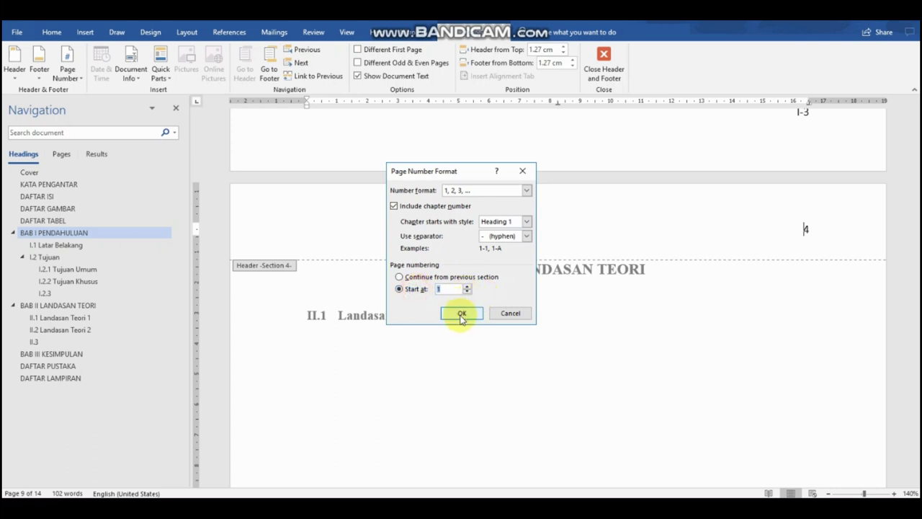
{"action": "left_click", "coordinate": [462, 313]}
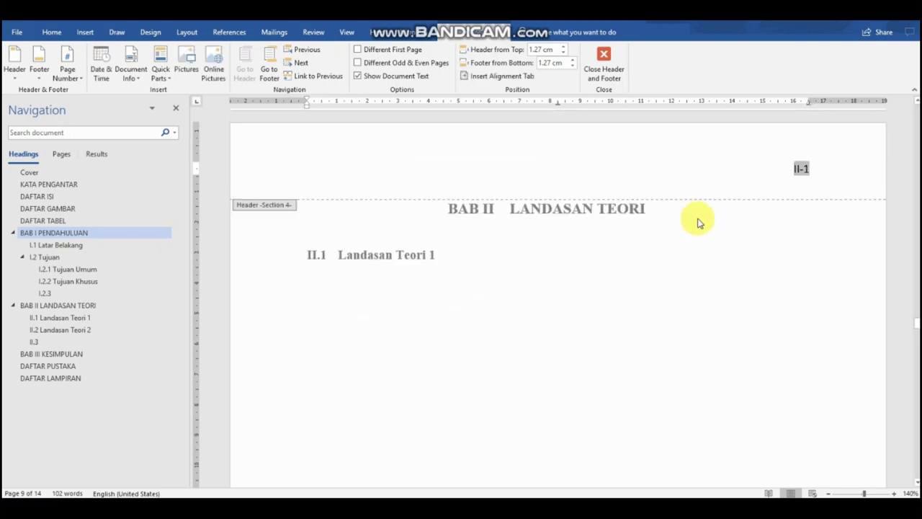
Add the chapter number to Section 5's page numbering so the next page reads II-2.
{"action": "scroll", "coordinate": [697, 223], "scroll_direction": "down", "scroll_amount": 10}
{"action": "scroll", "coordinate": [697, 223], "scroll_direction": "down", "scroll_amount": 3}
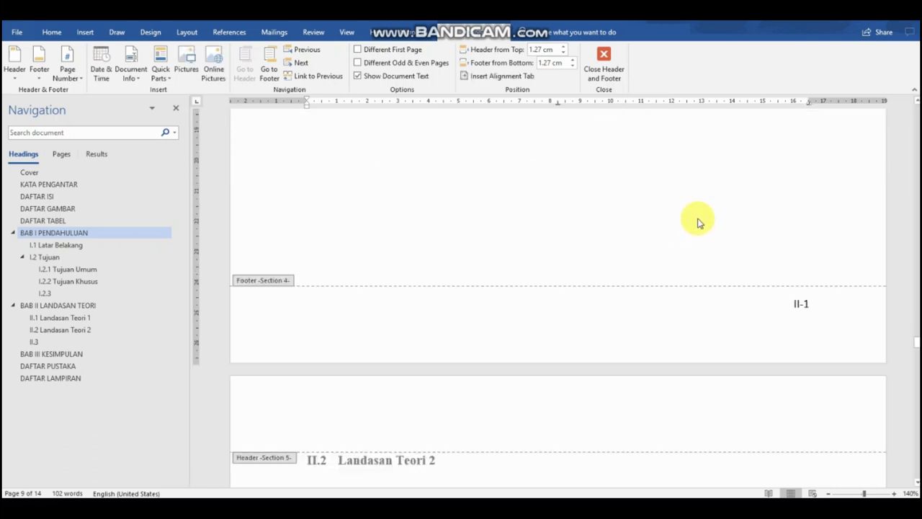
{"action": "left_click", "coordinate": [810, 305]}
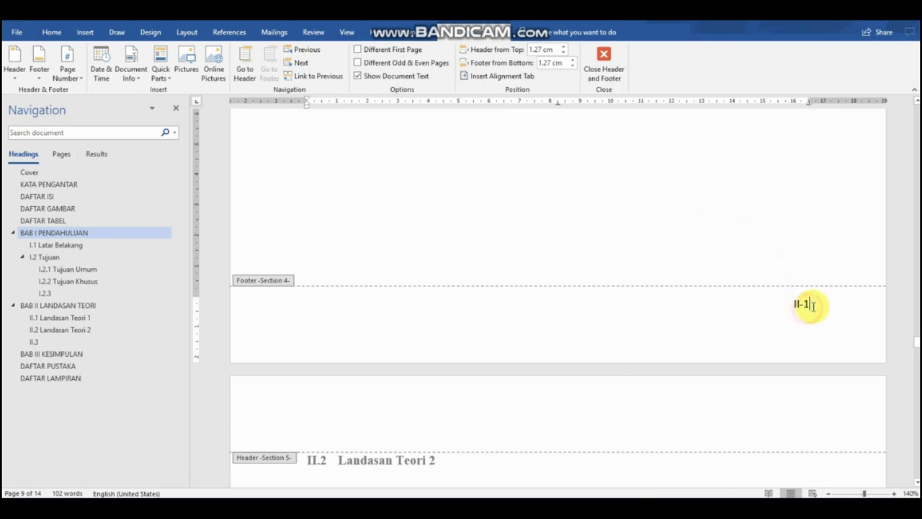
{"action": "scroll", "coordinate": [810, 310], "scroll_direction": "down", "scroll_amount": 5}
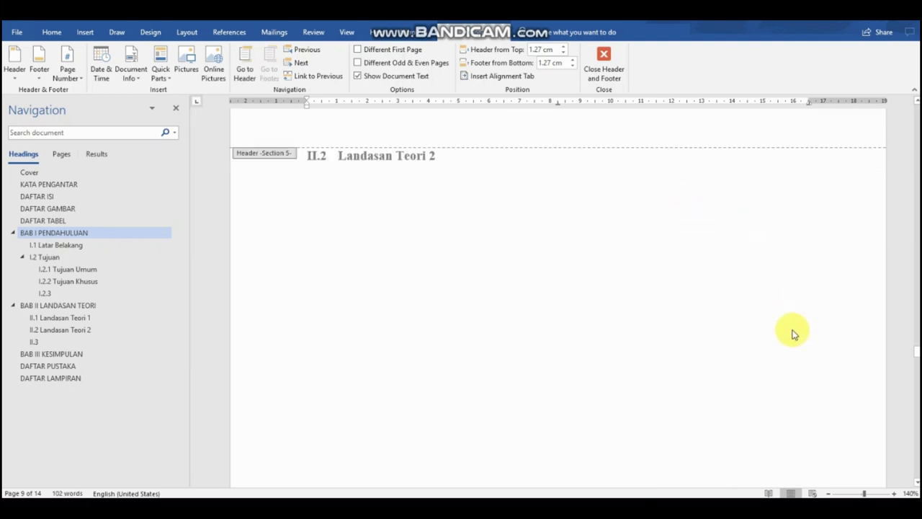
{"action": "scroll", "coordinate": [675, 252], "scroll_direction": "down", "scroll_amount": 8}
{"action": "scroll", "coordinate": [675, 253], "scroll_direction": "down", "scroll_amount": 2}
{"action": "scroll", "coordinate": [676, 252], "scroll_direction": "down", "scroll_amount": 2}
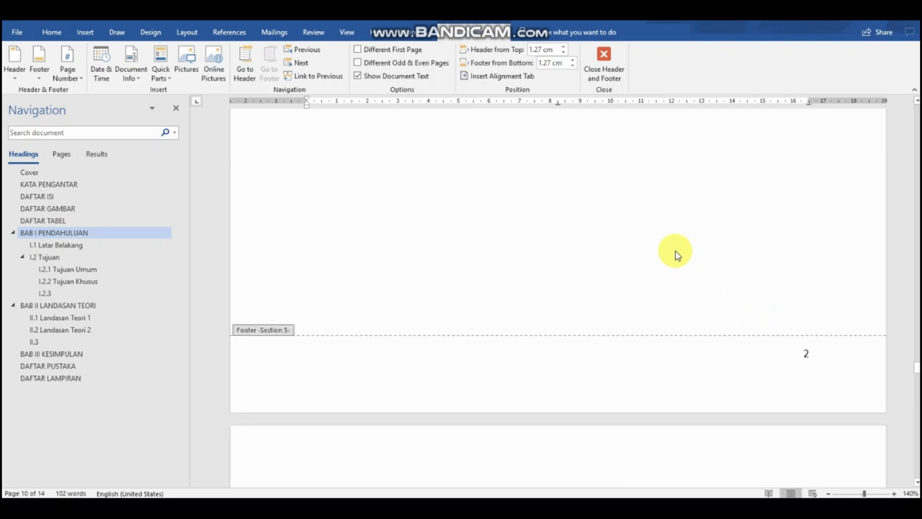
{"action": "double_click", "coordinate": [807, 353]}
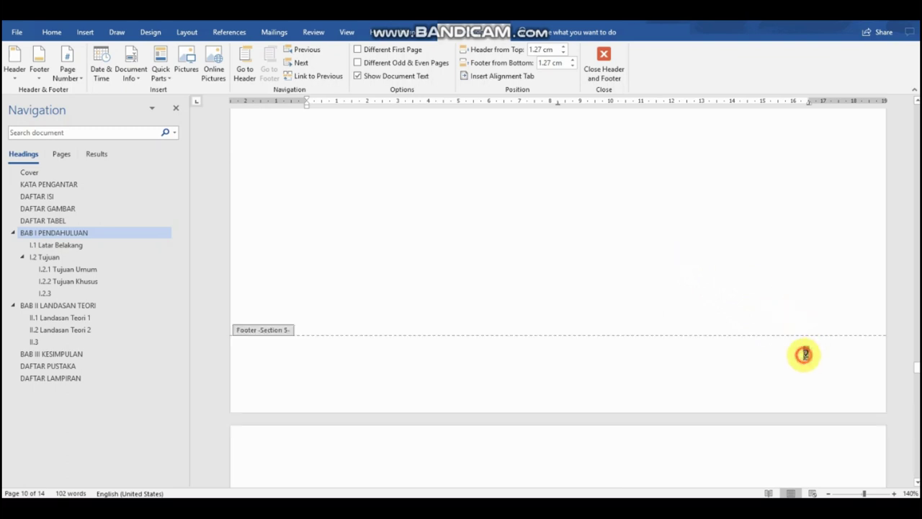
{"action": "left_click", "coordinate": [67, 72]}
{"action": "left_click", "coordinate": [87, 146]}
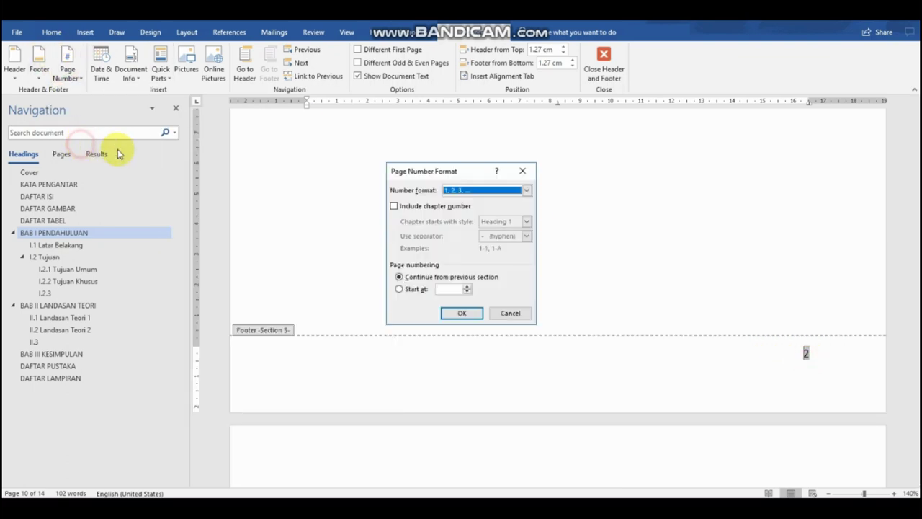
{"action": "left_click", "coordinate": [394, 207]}
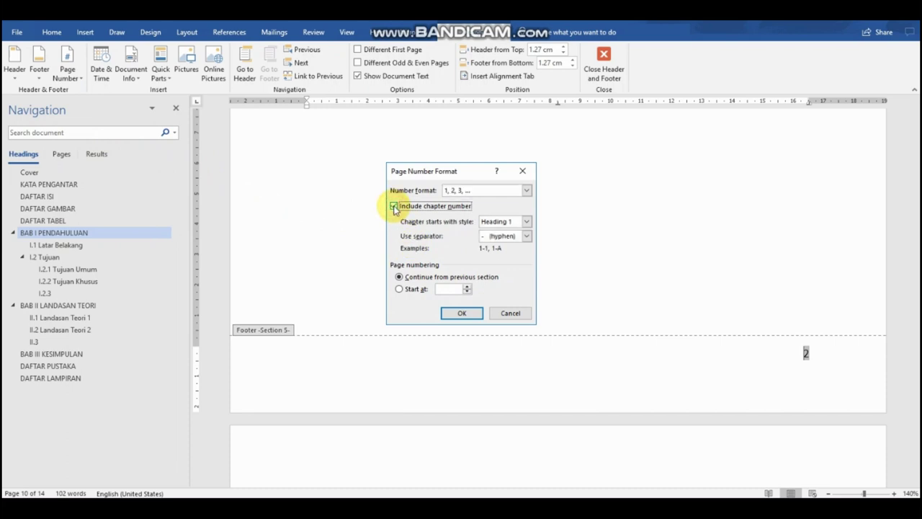
{"action": "left_click", "coordinate": [462, 313]}
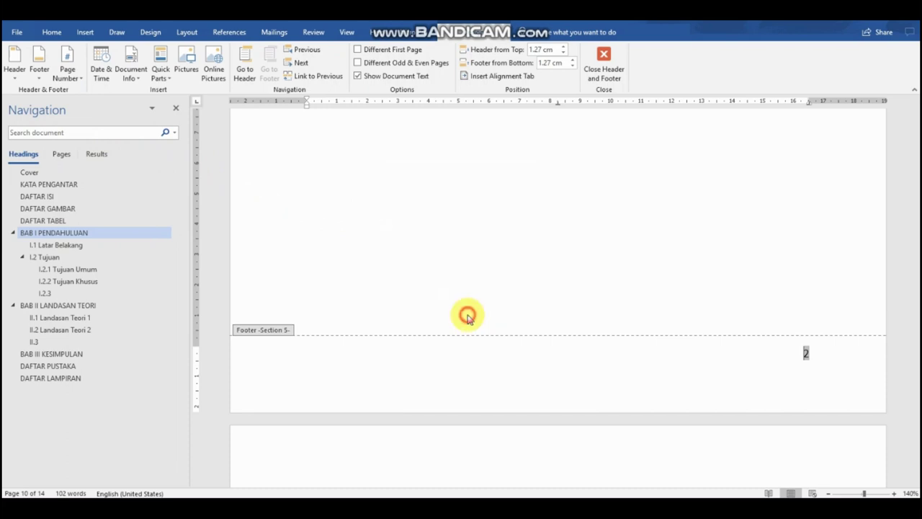
Review the BAB II page numbers (II-2, II-3) and close header and footer editing.
{"action": "scroll", "coordinate": [569, 332], "scroll_direction": "up", "scroll_amount": 5}
{"action": "scroll", "coordinate": [572, 328], "scroll_direction": "up", "scroll_amount": 5}
{"action": "scroll", "coordinate": [572, 328], "scroll_direction": "up", "scroll_amount": 5}
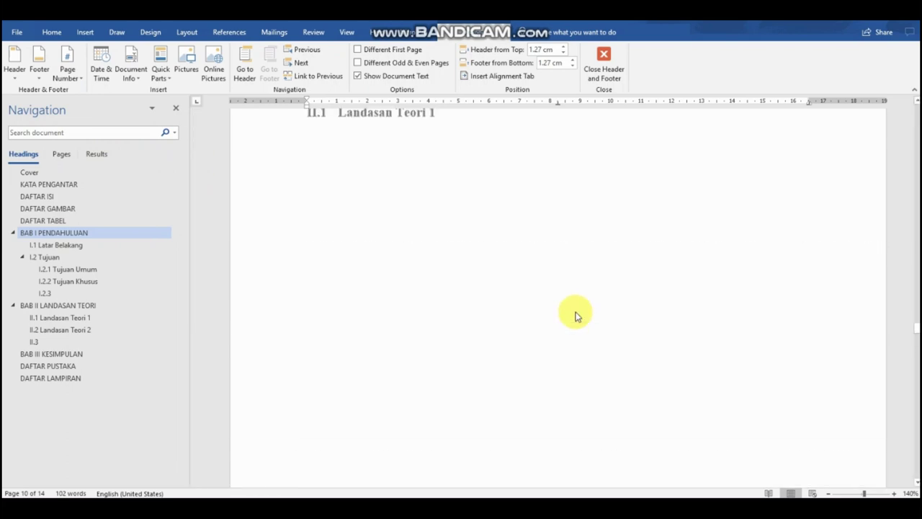
{"action": "scroll", "coordinate": [576, 316], "scroll_direction": "up", "scroll_amount": 3}
{"action": "left_click", "coordinate": [804, 229]}
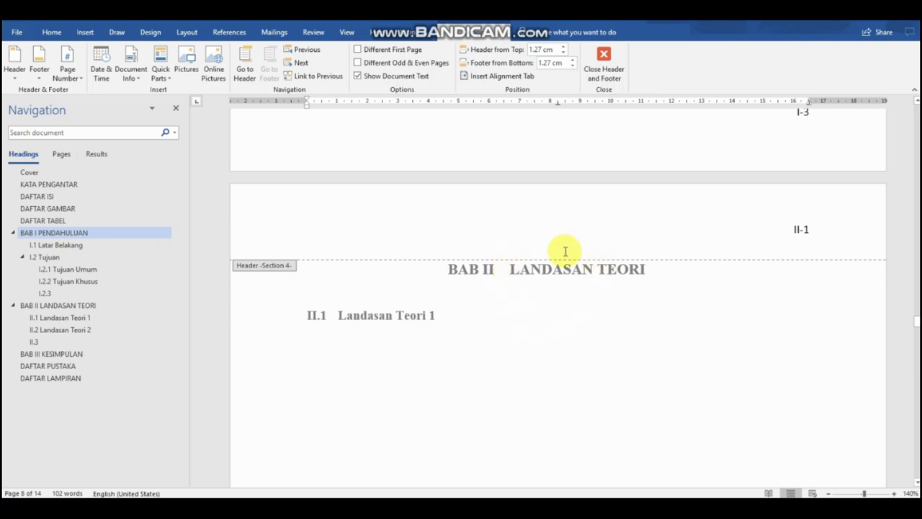
{"action": "scroll", "coordinate": [565, 251], "scroll_direction": "down", "scroll_amount": 5}
{"action": "scroll", "coordinate": [555, 273], "scroll_direction": "down", "scroll_amount": 5}
{"action": "scroll", "coordinate": [552, 270], "scroll_direction": "down", "scroll_amount": 5}
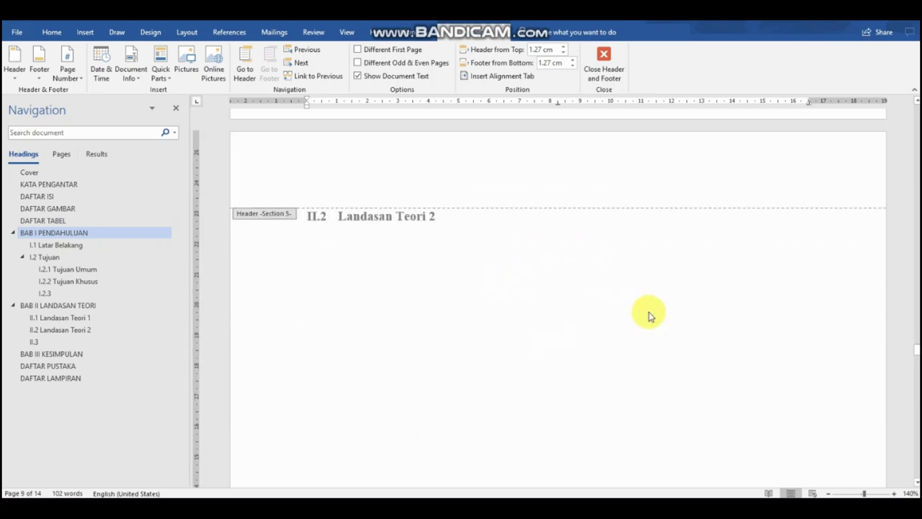
{"action": "scroll", "coordinate": [648, 312], "scroll_direction": "down", "scroll_amount": 5}
{"action": "scroll", "coordinate": [740, 294], "scroll_direction": "down", "scroll_amount": 5}
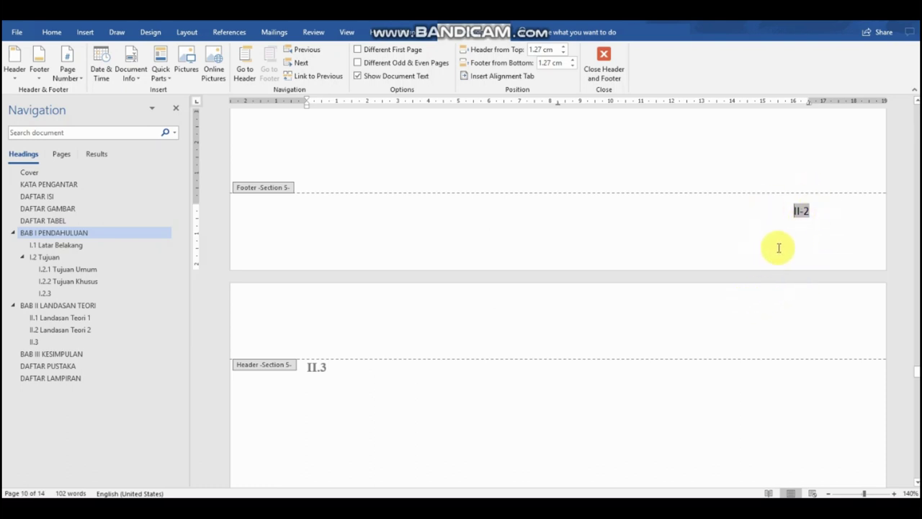
{"action": "scroll", "coordinate": [776, 252], "scroll_direction": "down", "scroll_amount": 5}
{"action": "scroll", "coordinate": [774, 265], "scroll_direction": "down", "scroll_amount": 3}
{"action": "scroll", "coordinate": [775, 264], "scroll_direction": "down", "scroll_amount": 5}
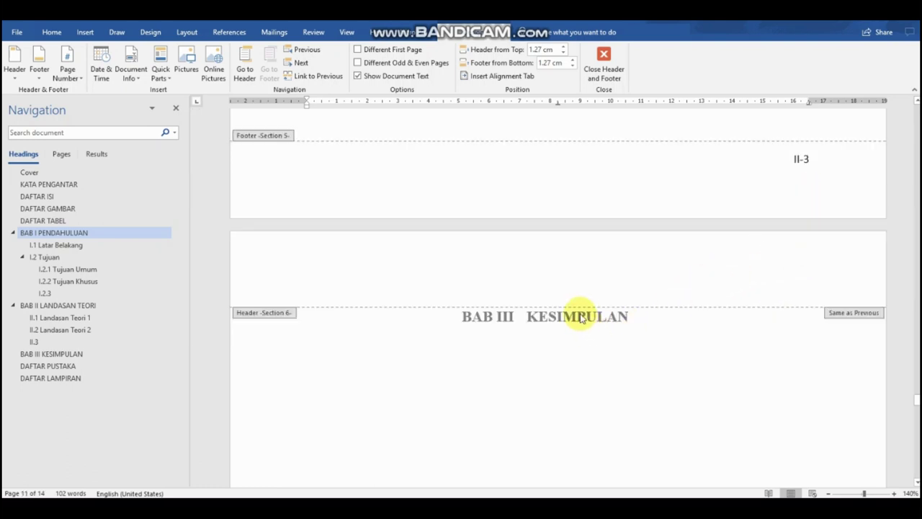
{"action": "left_click", "coordinate": [604, 63]}
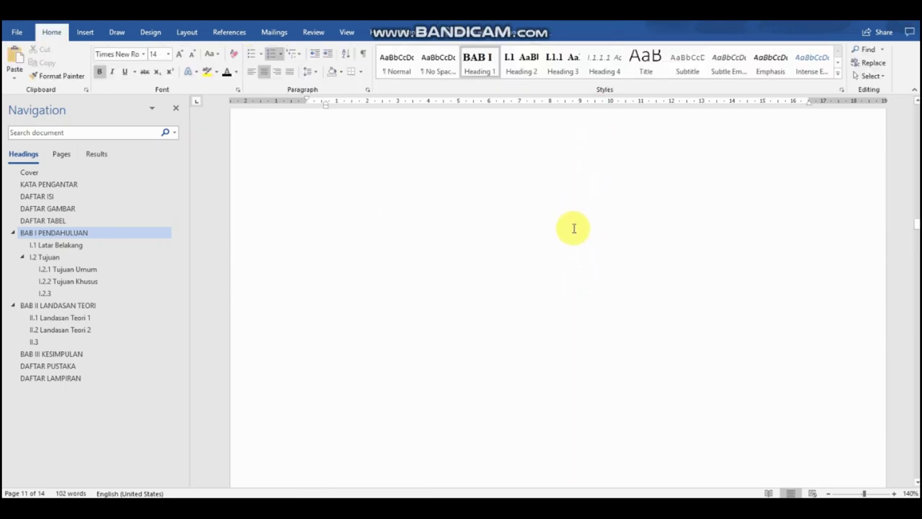
Update only the page numbers in the DAFTAR ISI so chapter entries read I-1, I-2, II-1, II-2.
{"action": "scroll", "coordinate": [572, 230], "scroll_direction": "up", "scroll_amount": 3}
{"action": "scroll", "coordinate": [585, 292], "scroll_direction": "down", "scroll_amount": 2}
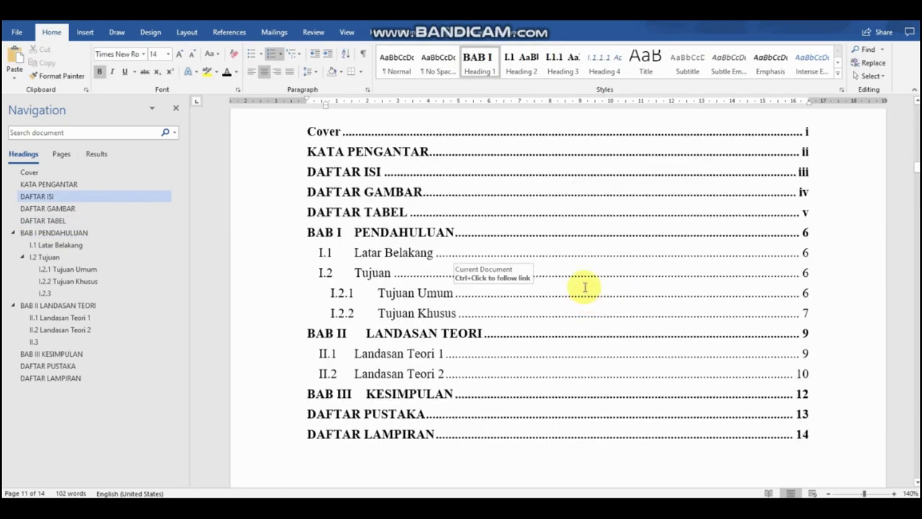
{"action": "right_click", "coordinate": [559, 192]}
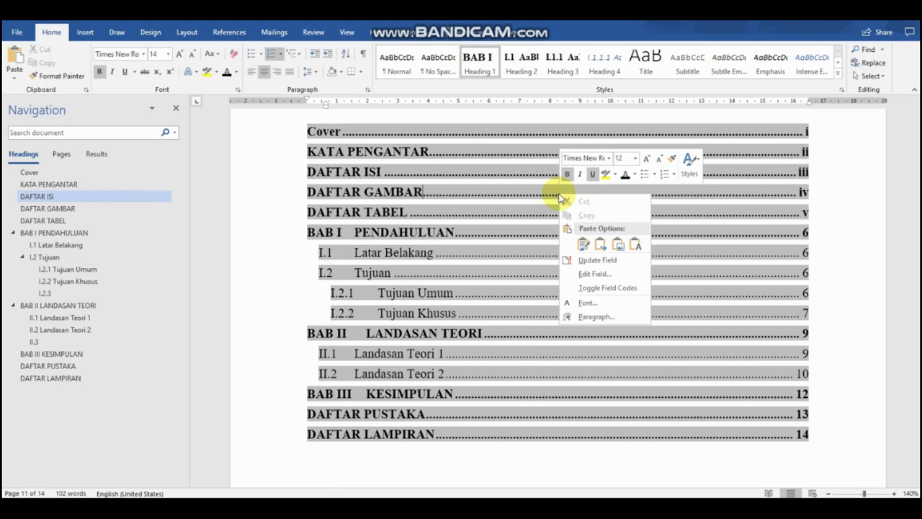
{"action": "left_click", "coordinate": [597, 260]}
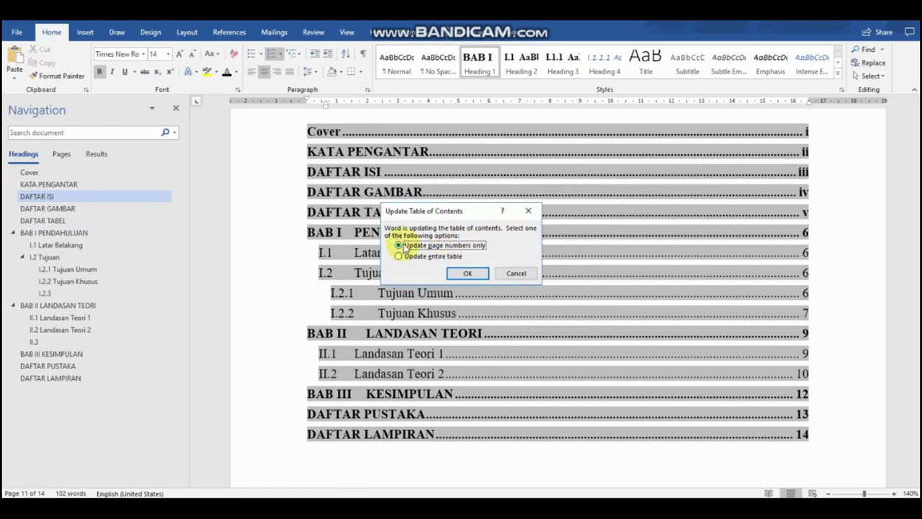
{"action": "left_click", "coordinate": [465, 273]}
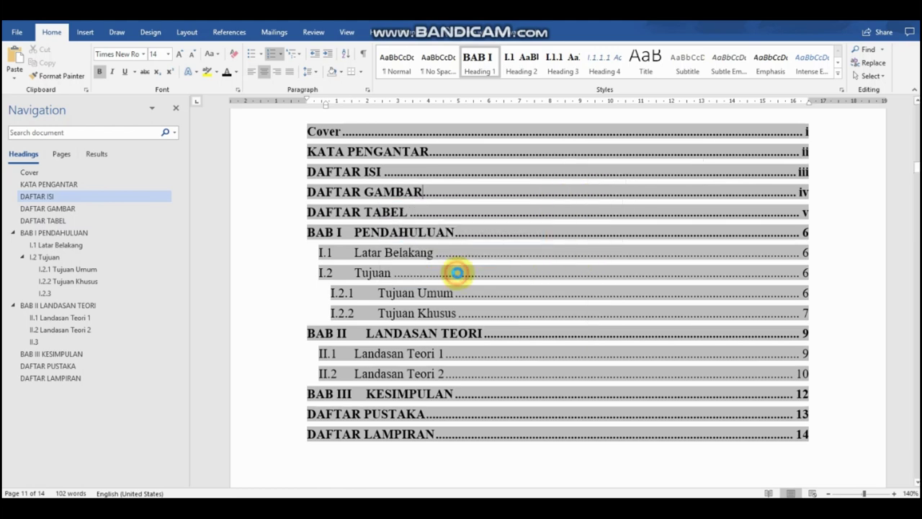
{"action": "left_click", "coordinate": [660, 272]}
{"action": "scroll", "coordinate": [767, 158], "scroll_direction": "up", "scroll_amount": 3}
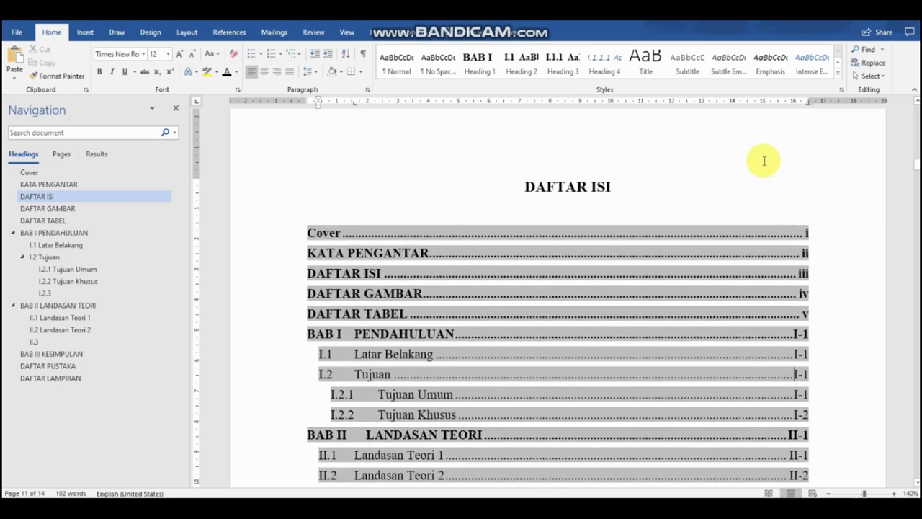
{"action": "left_click", "coordinate": [658, 179]}
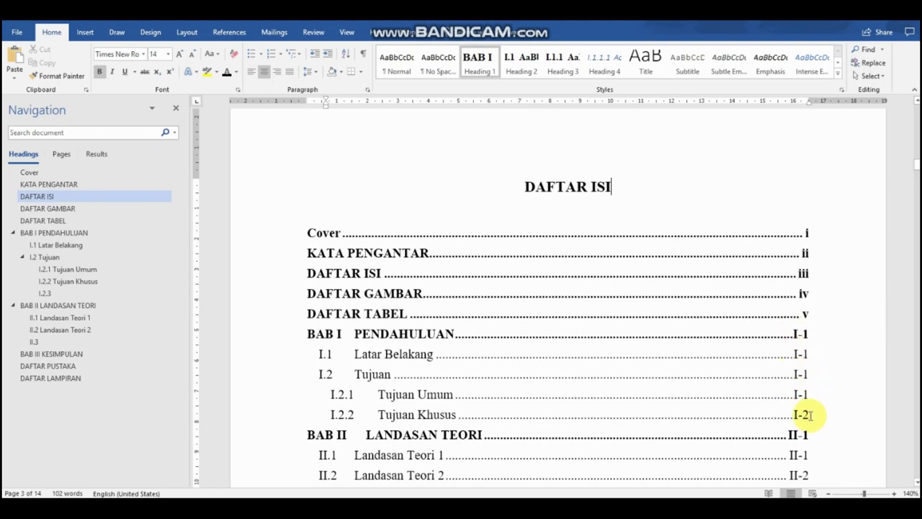
{"action": "scroll", "coordinate": [812, 415], "scroll_direction": "down", "scroll_amount": 3}
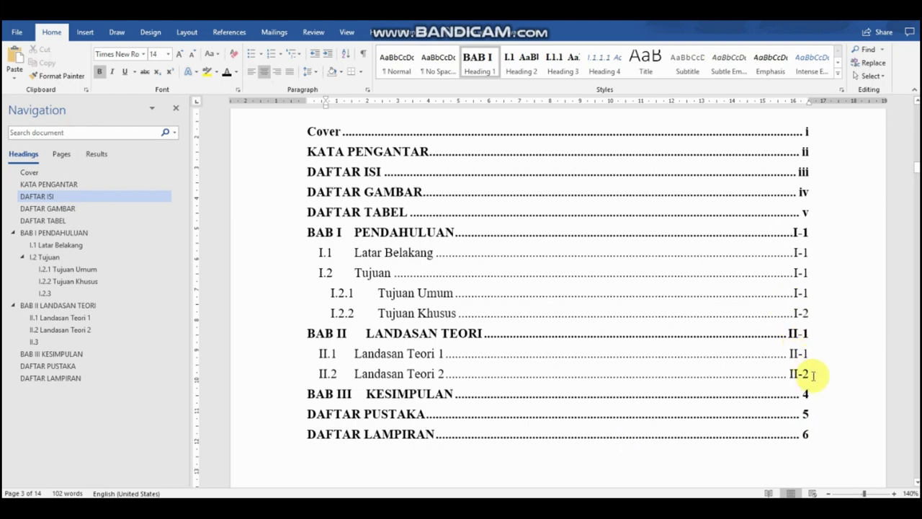
{"action": "scroll", "coordinate": [810, 372], "scroll_direction": "up", "scroll_amount": 3}
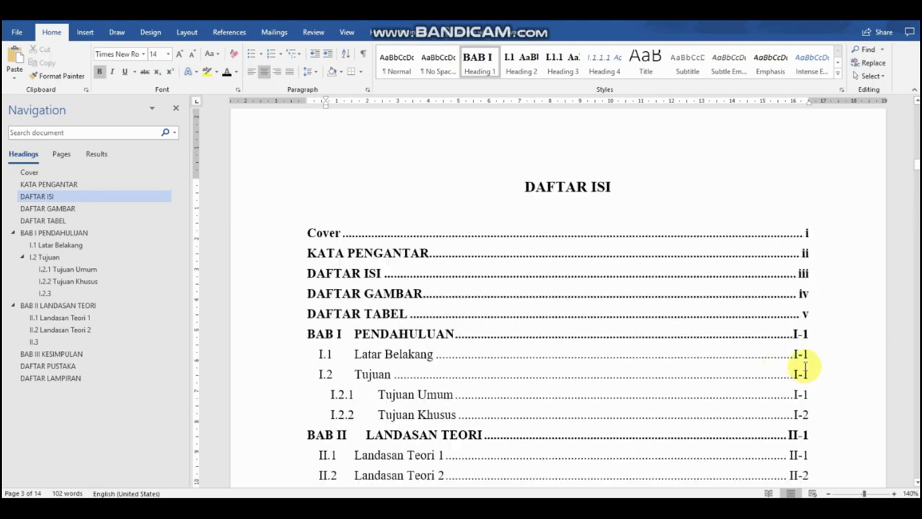